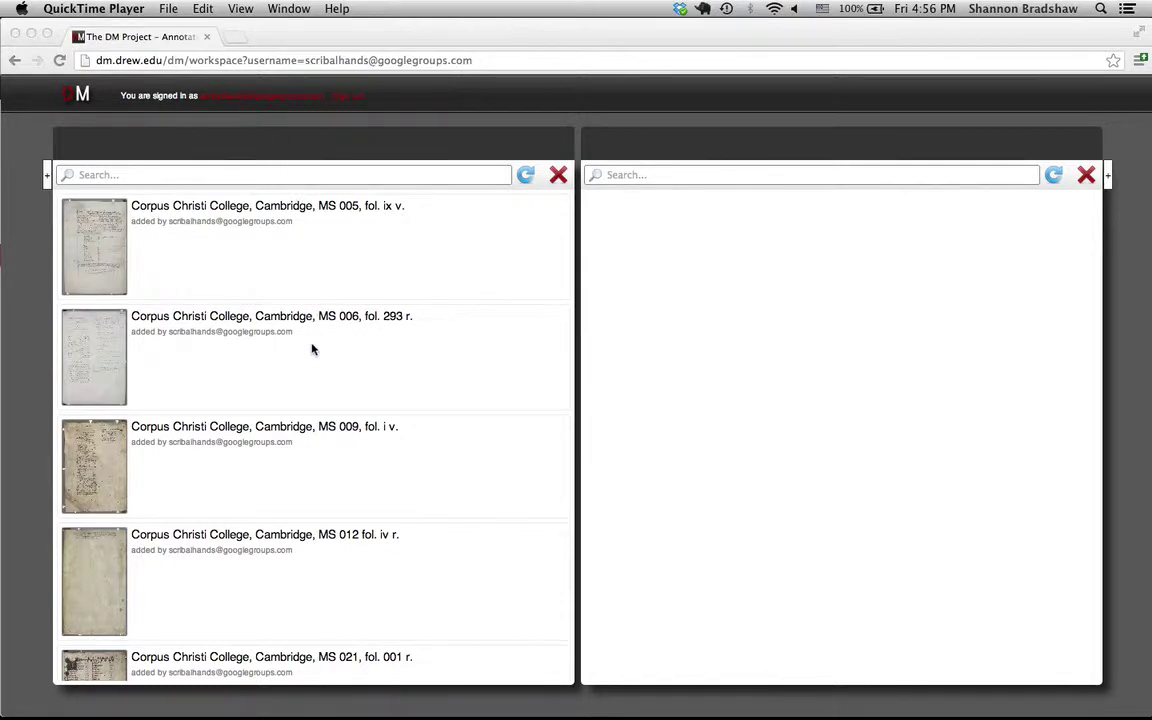
Open the image Corpus Christi College, Cambridge, MS 005, fol. ix v. and show its markers.
{"action": "left_click", "coordinate": [347, 259]}
{"action": "left_click", "coordinate": [347, 259]}
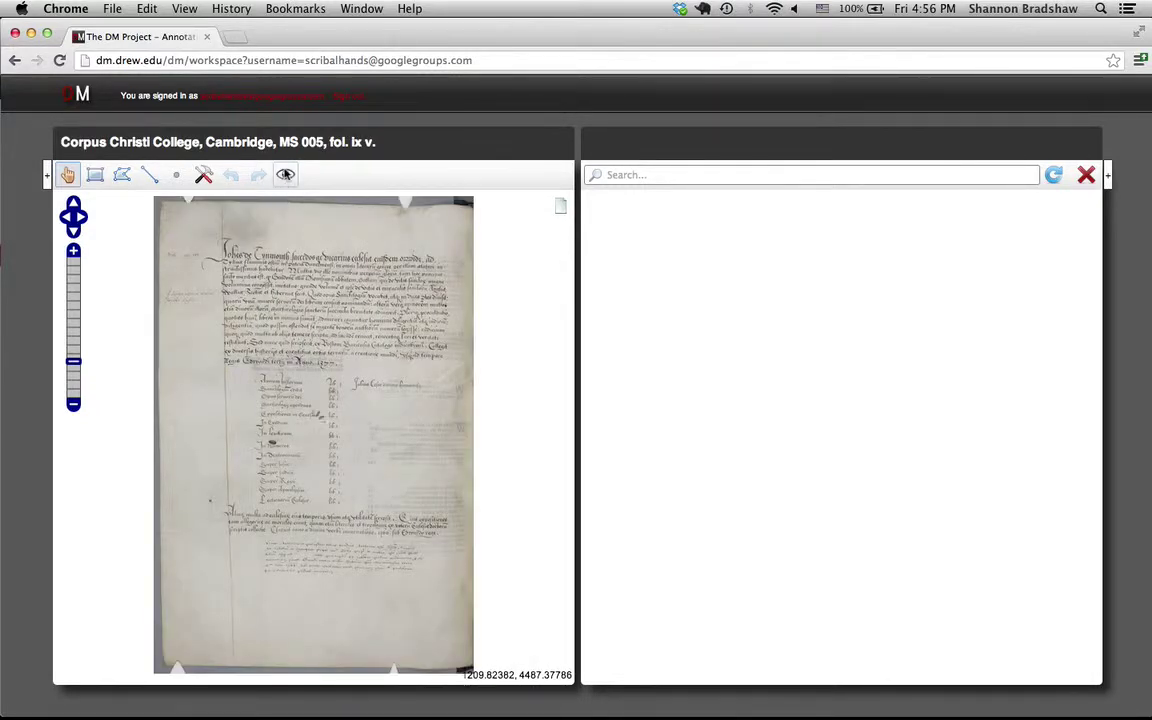
{"action": "left_click", "coordinate": [285, 174]}
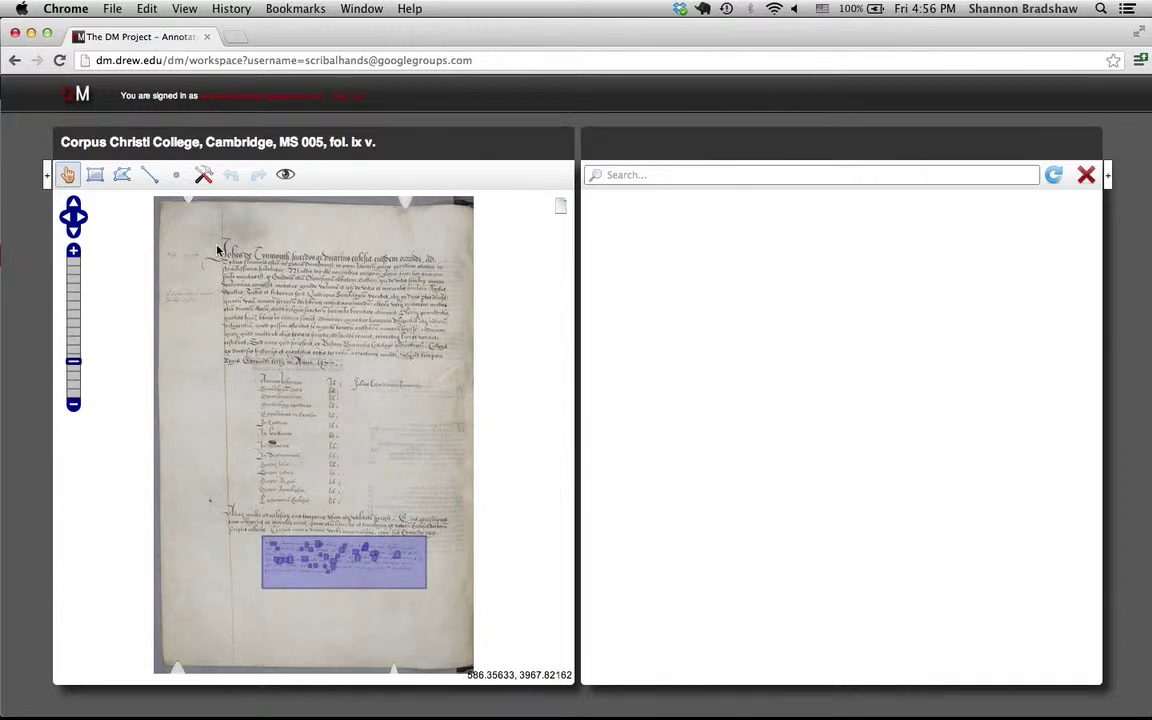
Draw a rectangular marker around the initial at the start of the text and annotate it with "Content goes here.".
{"action": "left_click", "coordinate": [95, 174]}
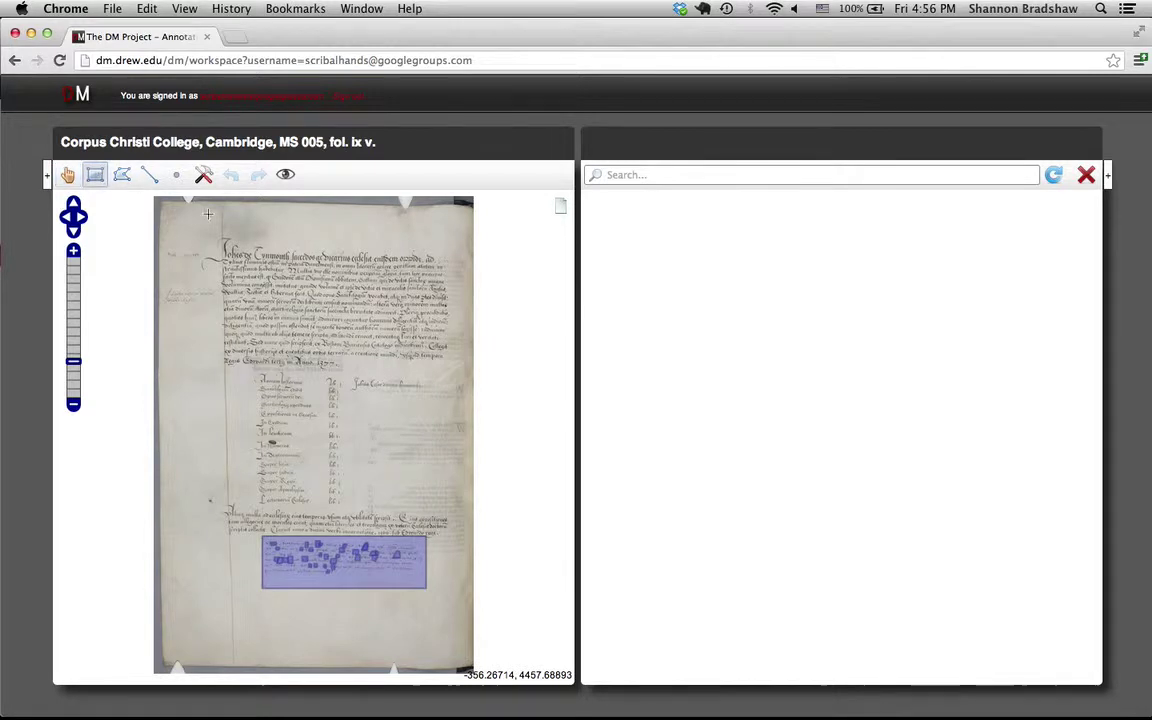
{"action": "left_click_drag", "start_coordinate": [196, 231], "coordinate": [239, 275]}
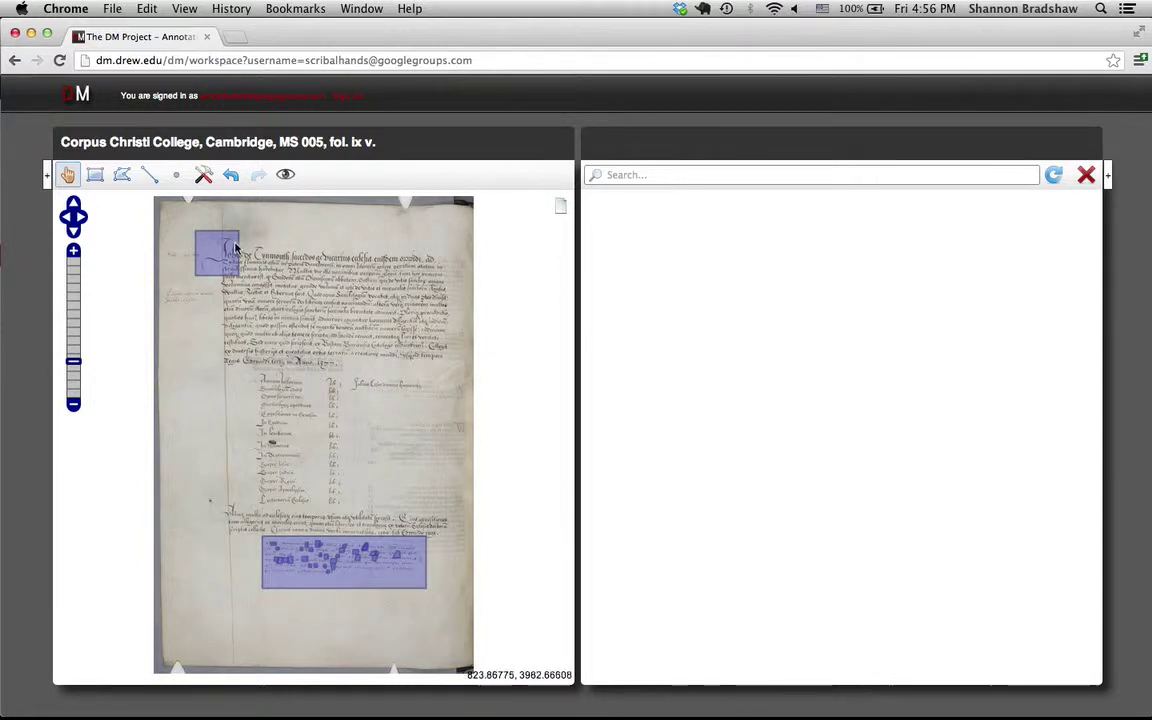
{"action": "mouse_move", "coordinate": [212, 254]}
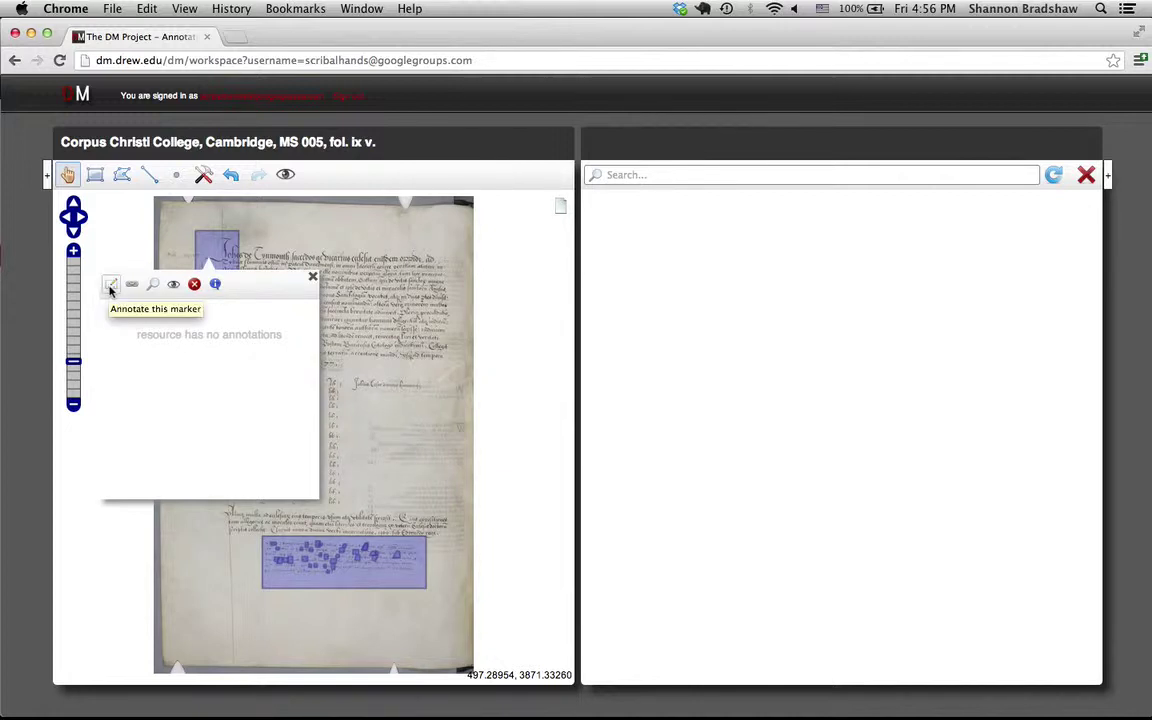
{"action": "left_click", "coordinate": [111, 286]}
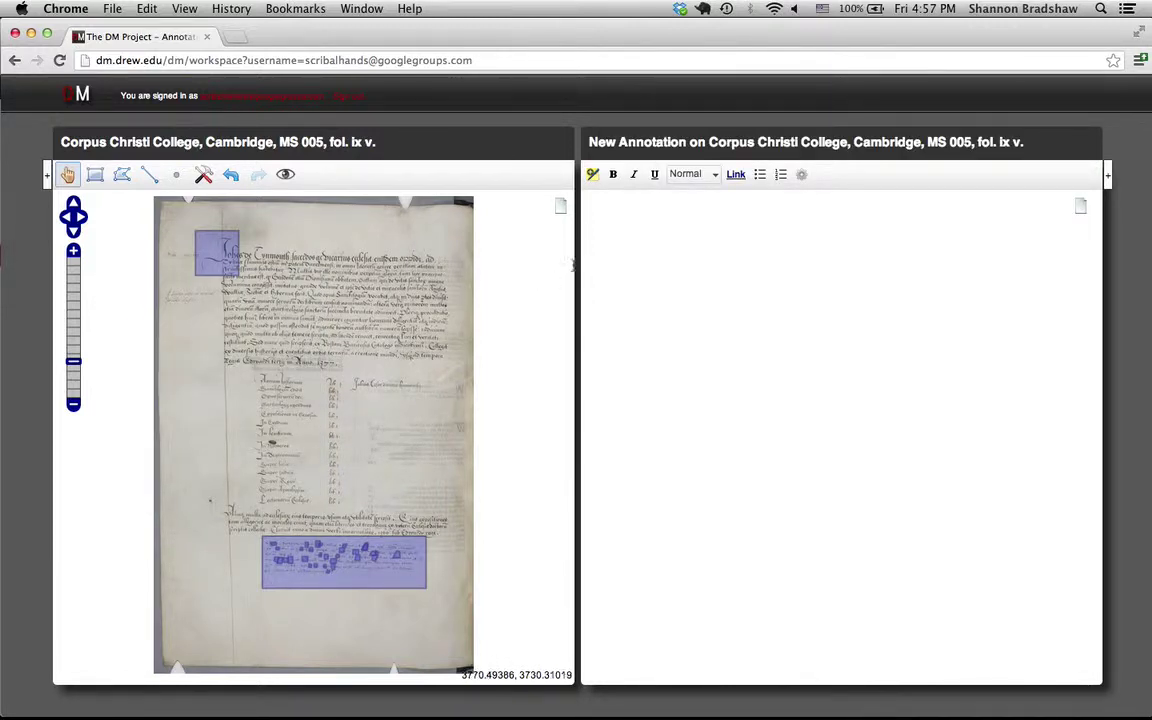
{"action": "left_click", "coordinate": [646, 210]}
{"action": "type", "text": "Content goes here."}
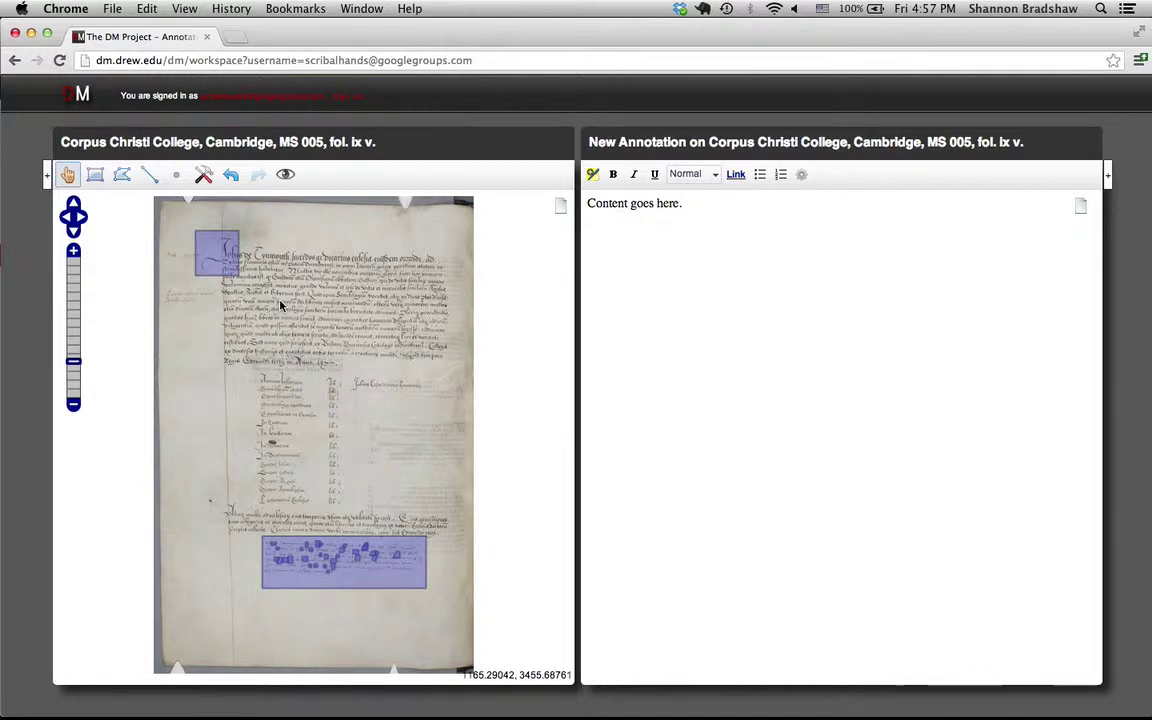
Add another annotation to the same marker, titled "Second annotation", with the text "content here.".
{"action": "left_click", "coordinate": [214, 258]}
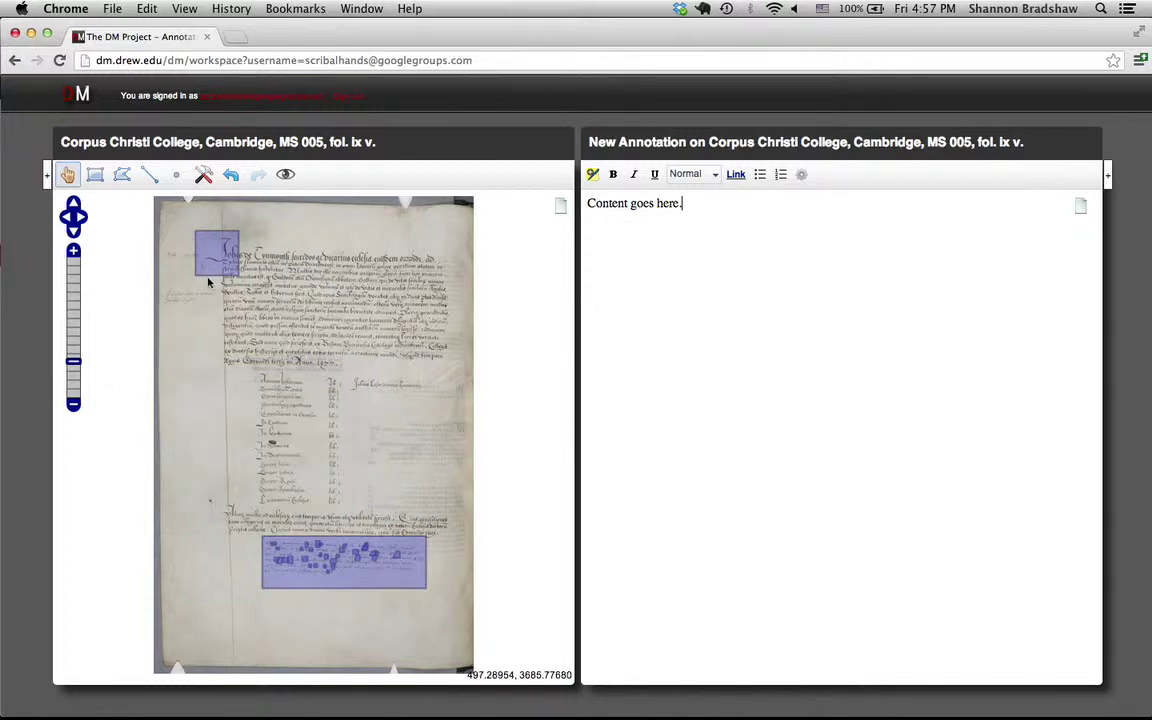
{"action": "mouse_move", "coordinate": [215, 265]}
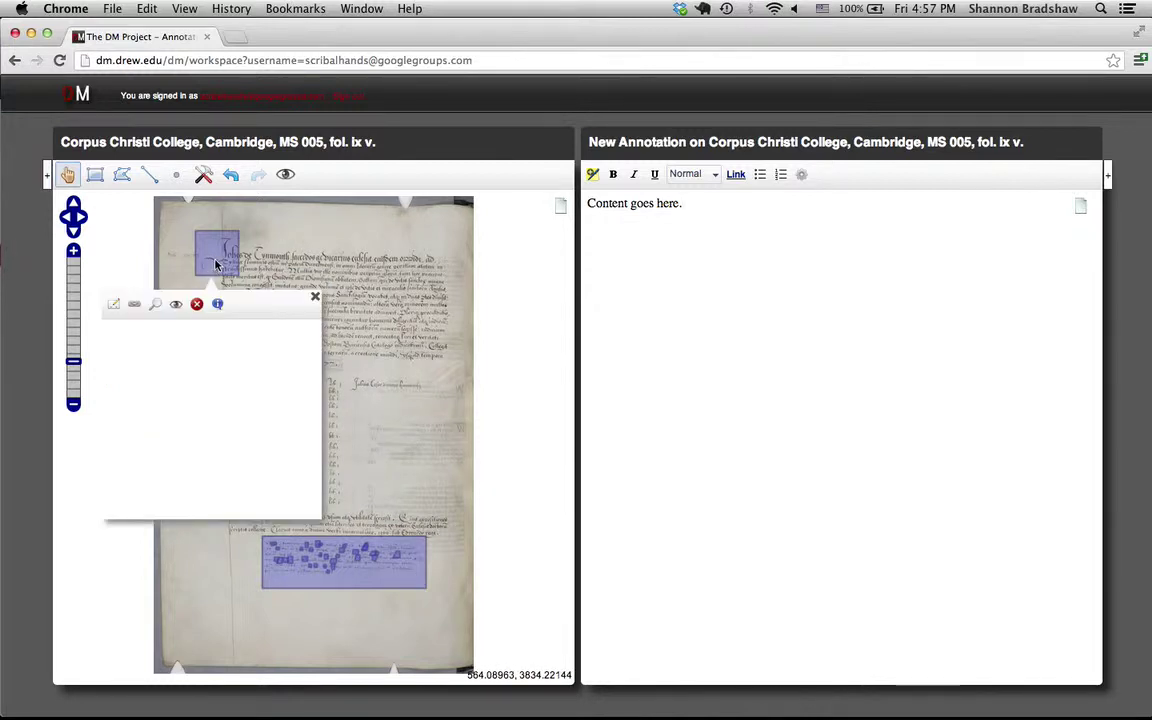
{"action": "left_click", "coordinate": [119, 295]}
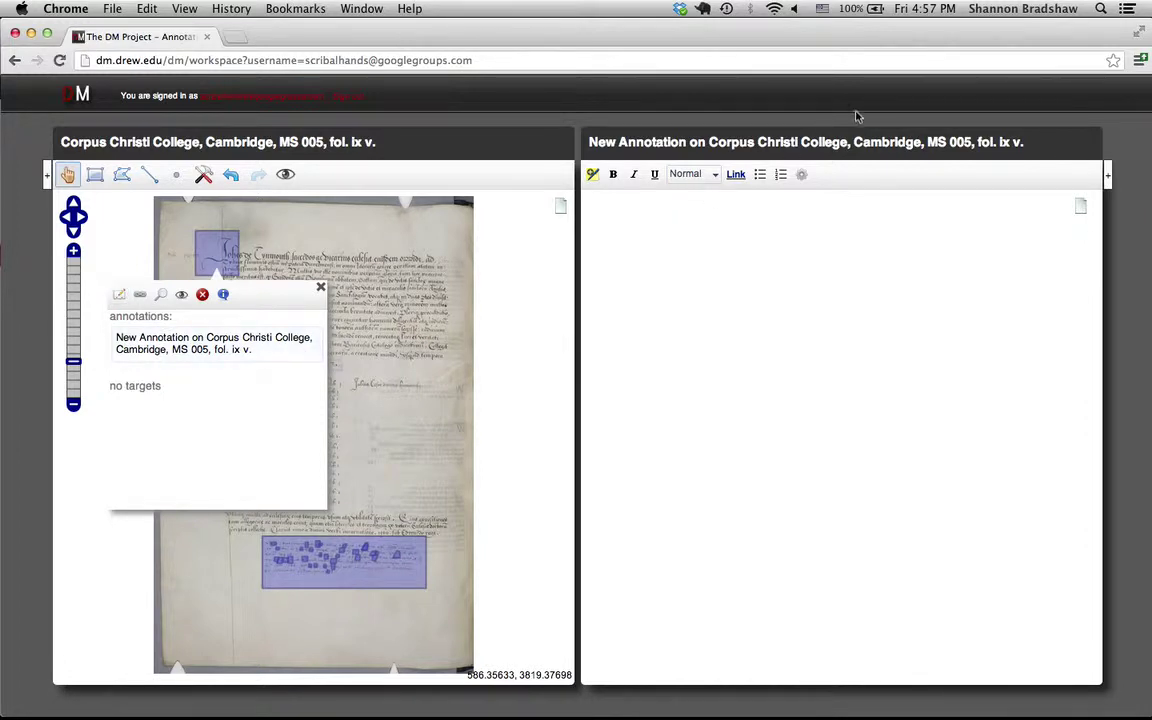
{"action": "left_click", "coordinate": [751, 143]}
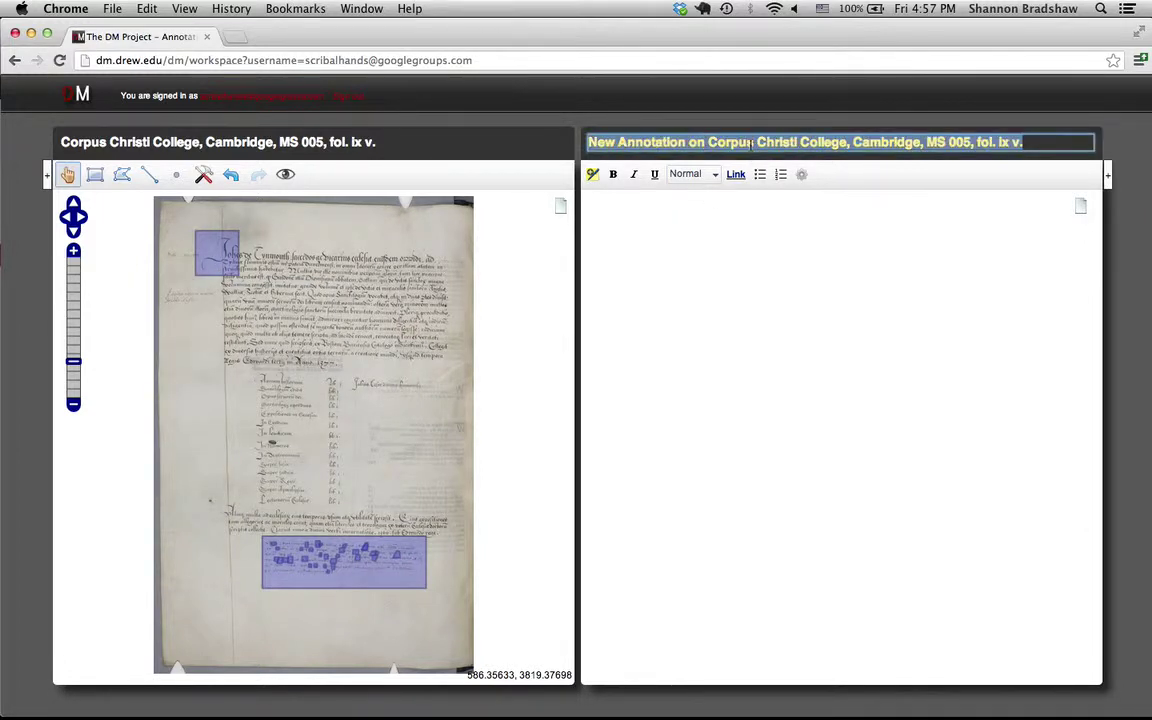
{"action": "type", "text": "Secon"}
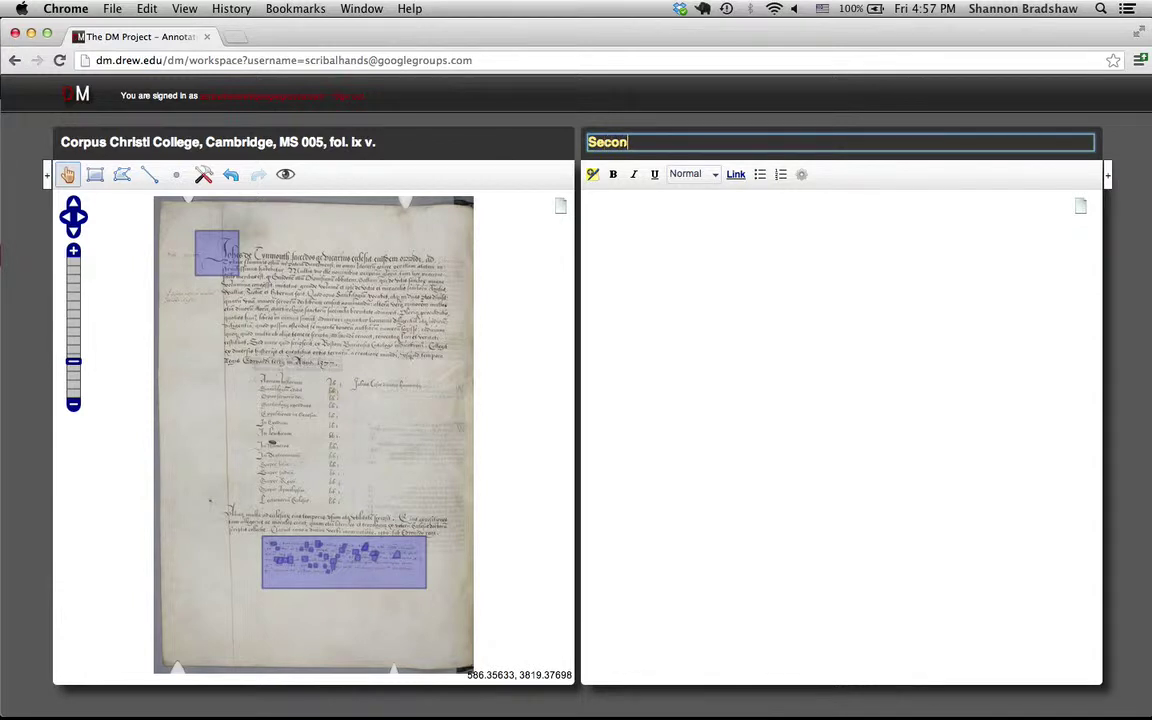
{"action": "type", "text": "d annotation"}
{"action": "left_click", "coordinate": [683, 215]}
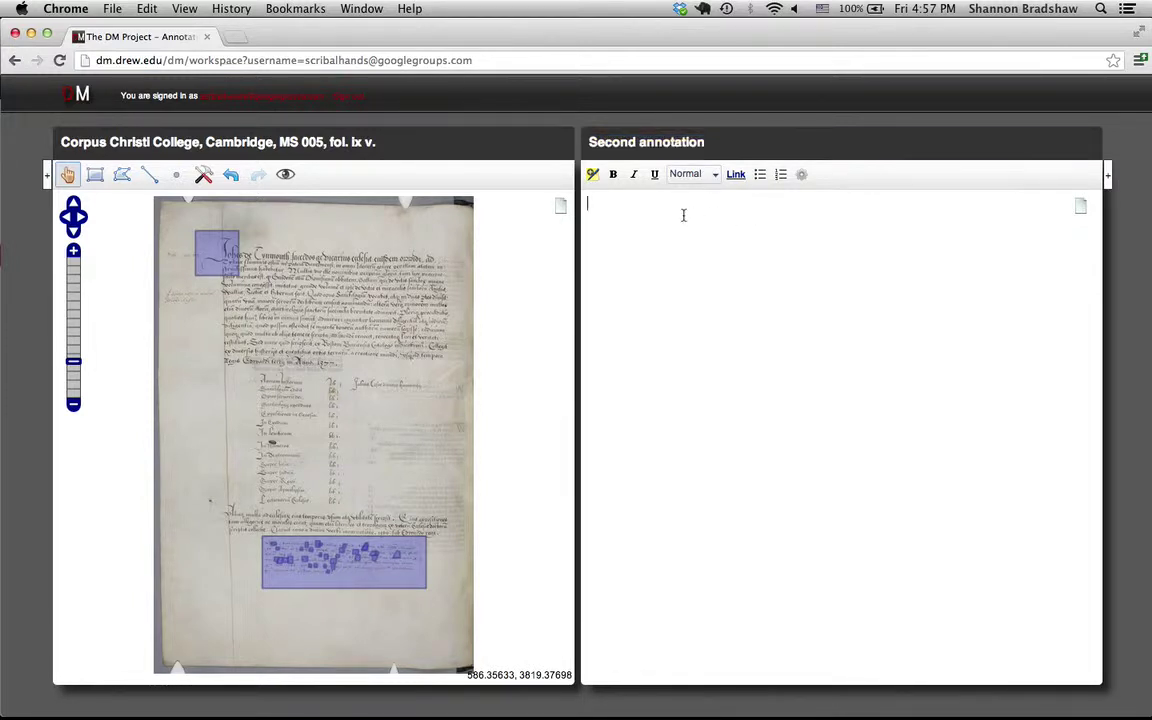
{"action": "type", "text": "content here."}
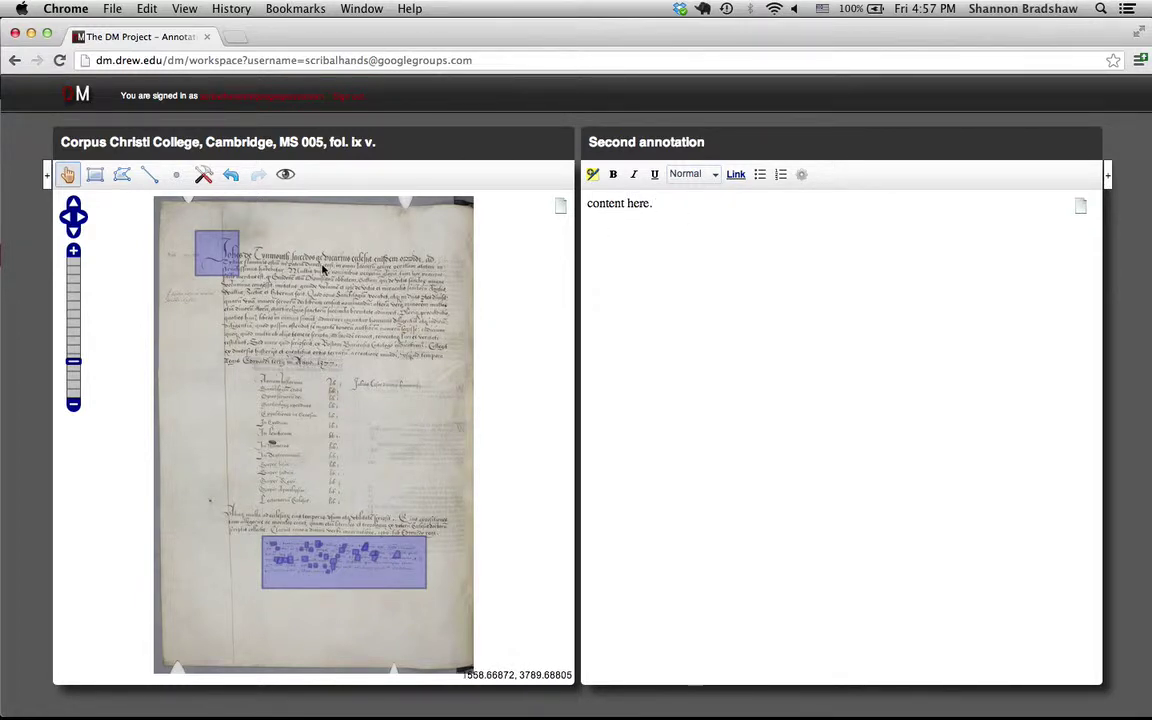
Reopen the marker's first annotation, New Annotation on Corpus Christi College, Cambridge, MS 005, fol. ix v.
{"action": "left_click", "coordinate": [224, 255]}
{"action": "mouse_move", "coordinate": [224, 260]}
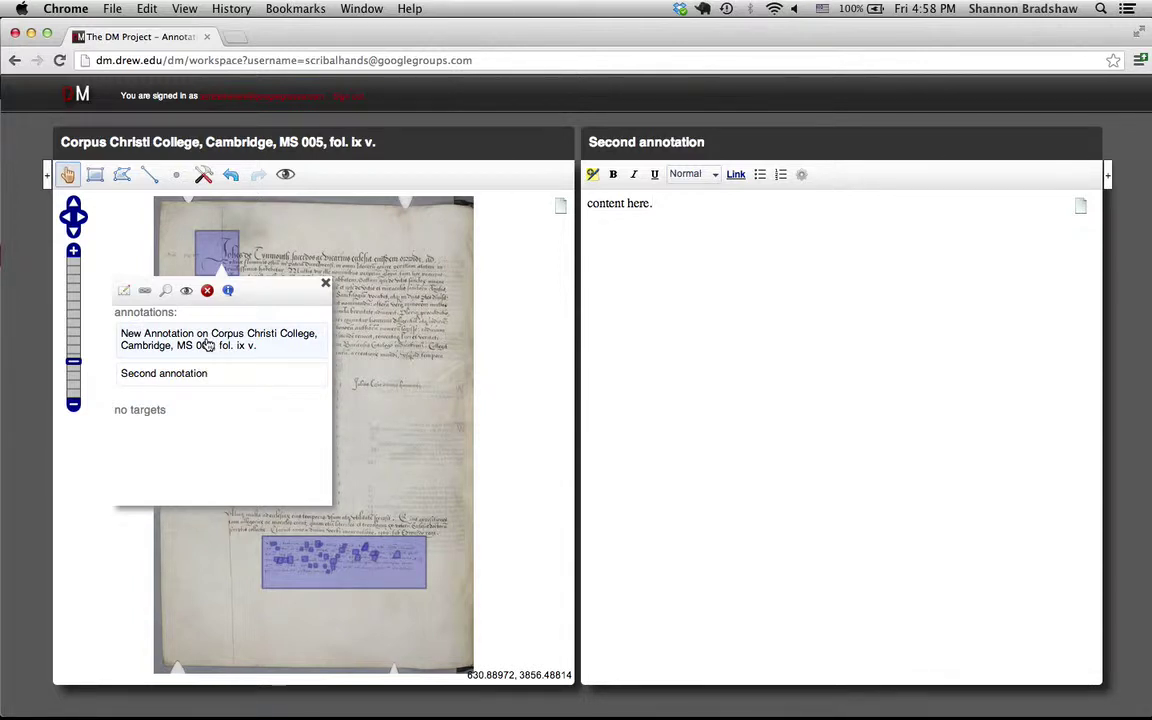
{"action": "left_click", "coordinate": [207, 344]}
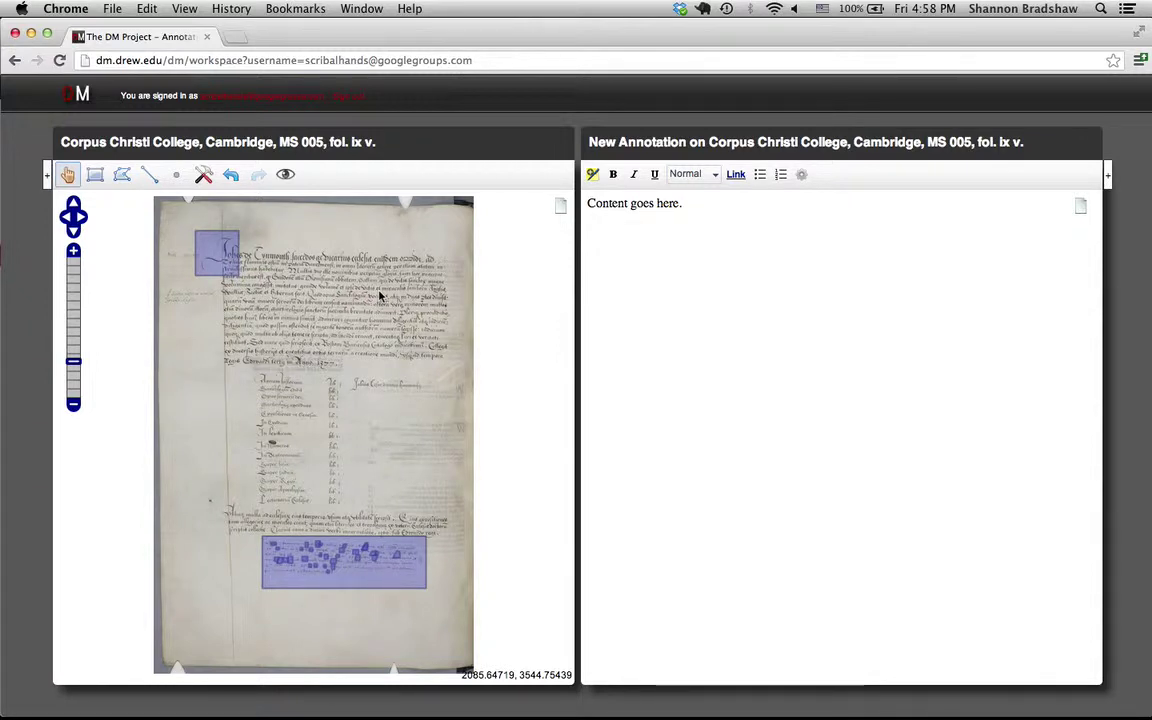
Check the annotations attached to the marker and those attached to the whole MS 005 page.
{"action": "left_click", "coordinate": [214, 253]}
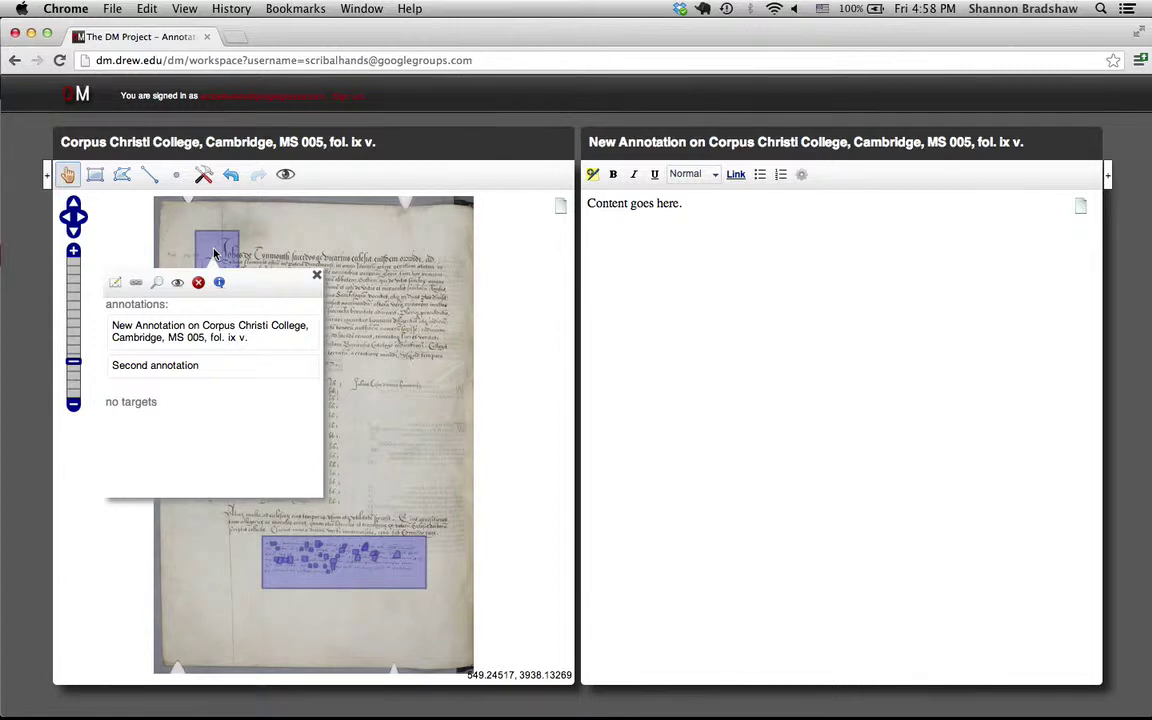
{"action": "left_click", "coordinate": [420, 243]}
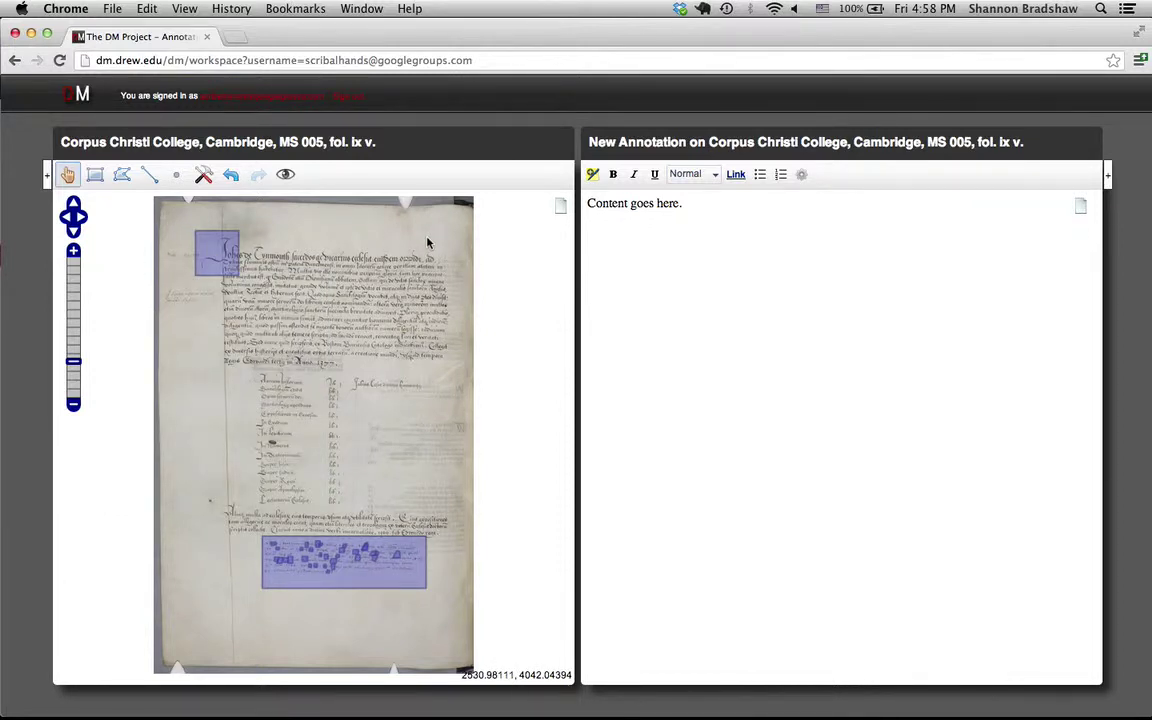
{"action": "left_click", "coordinate": [561, 209]}
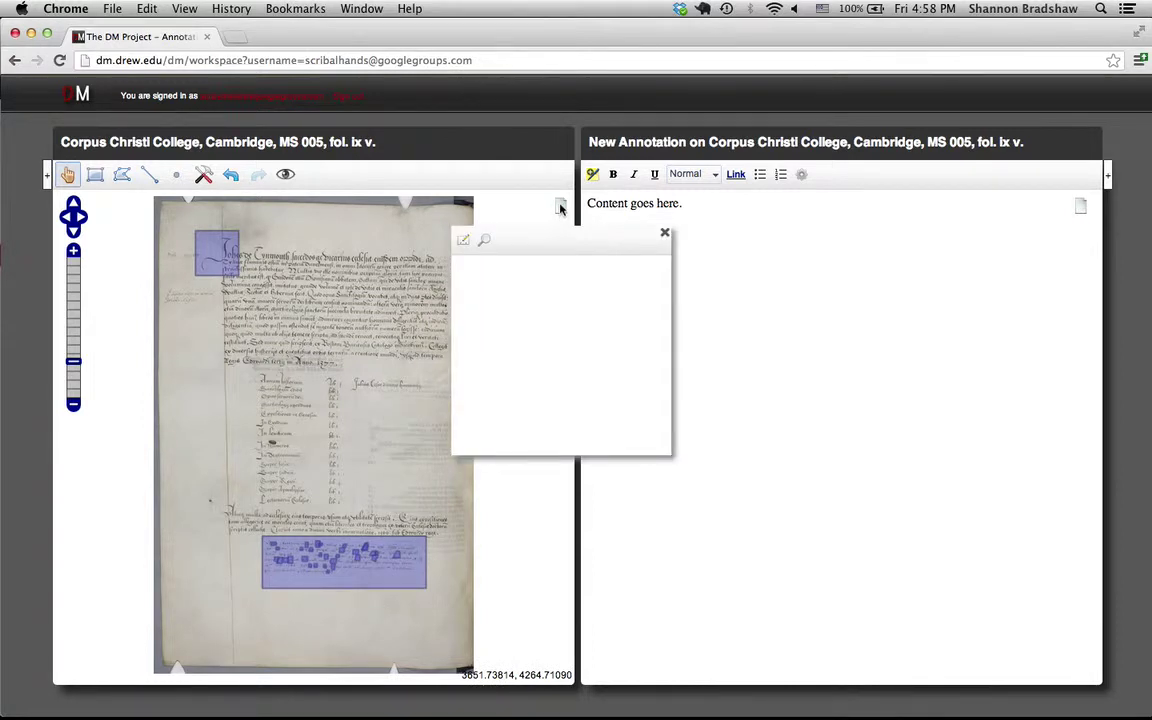
{"action": "left_click", "coordinate": [463, 241]}
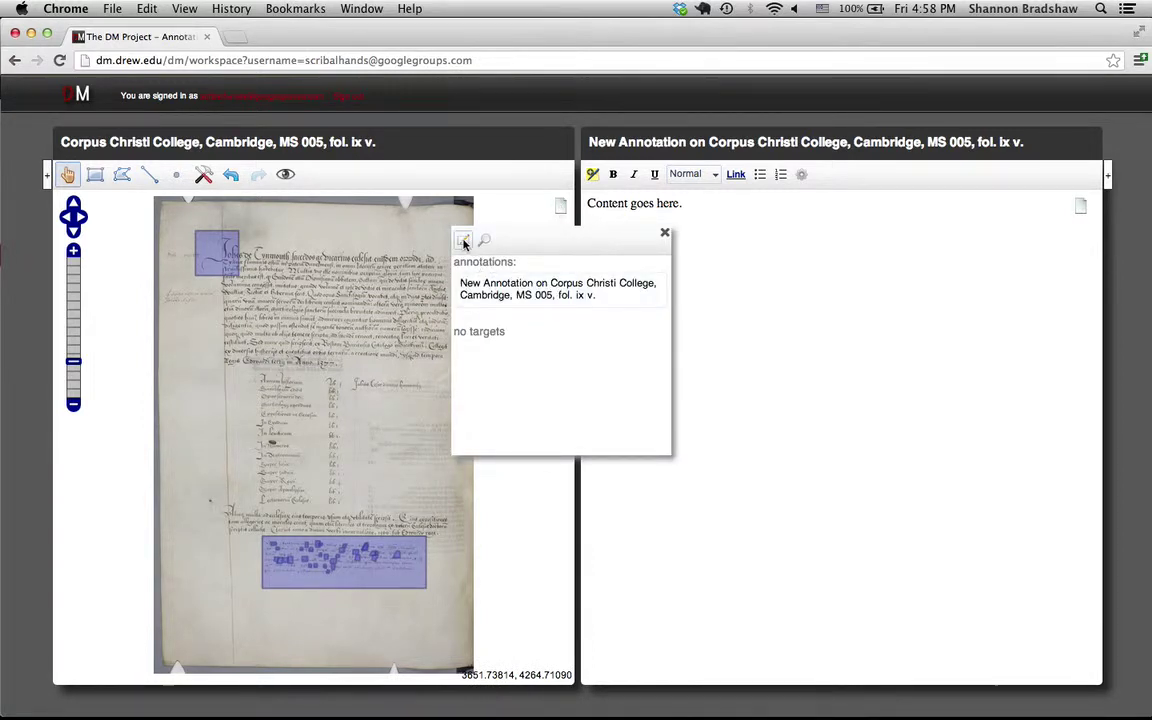
{"action": "left_click", "coordinate": [463, 241]}
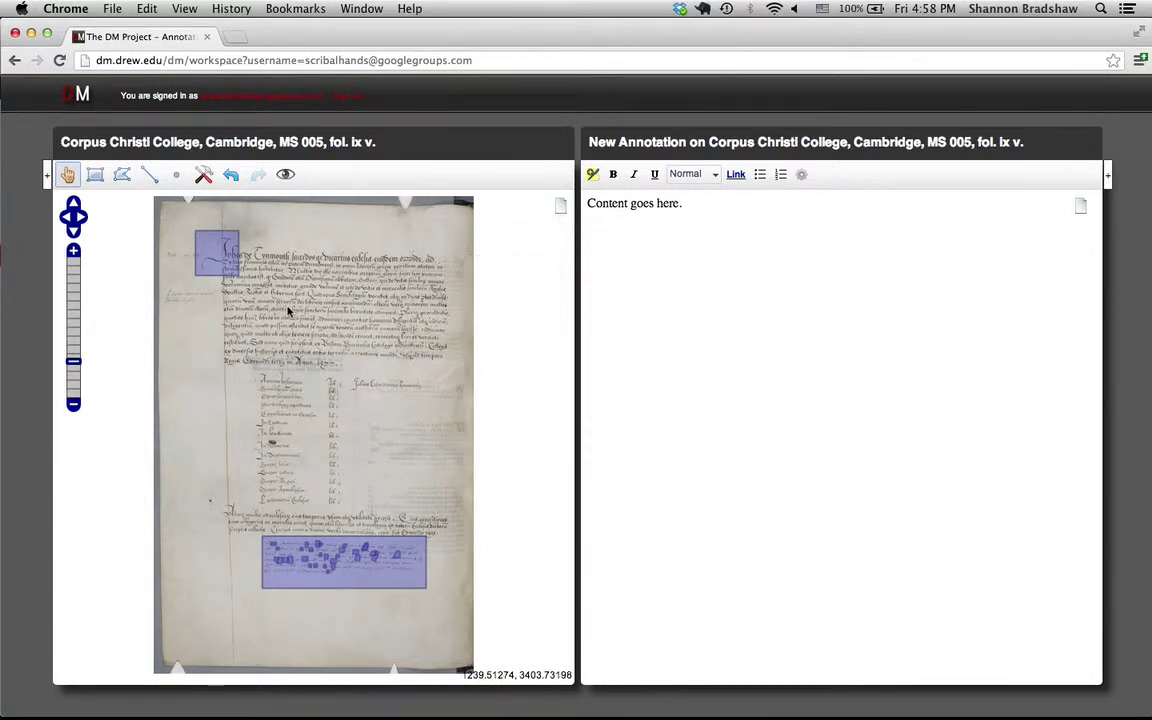
Return to the image list, open Corpus Christi College, Cambridge, MS 006, fol. 293 r., and show its markers.
{"action": "mouse_move", "coordinate": [42, 242]}
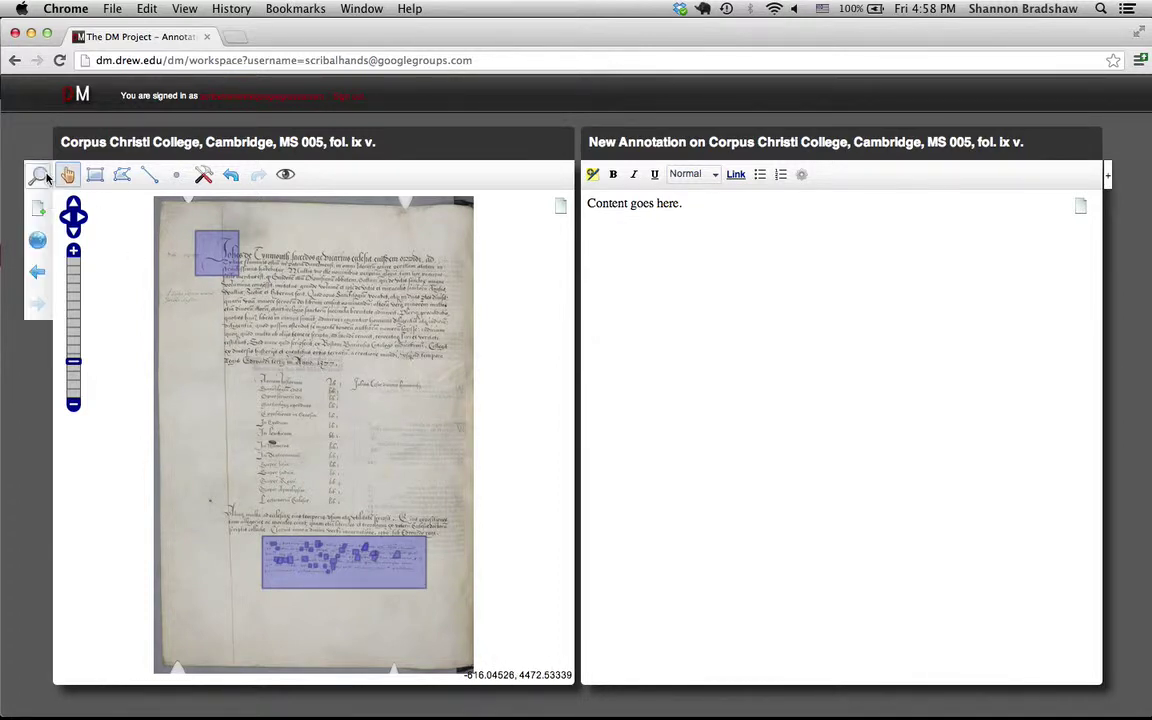
{"action": "left_click", "coordinate": [40, 282]}
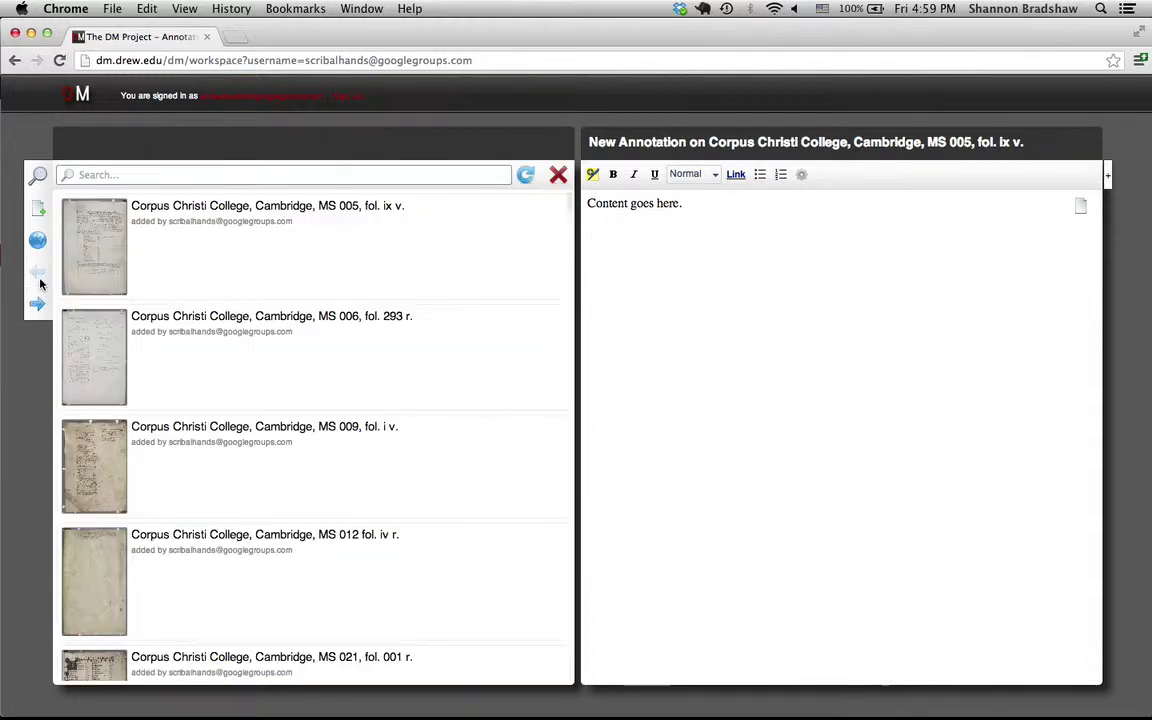
{"action": "left_click", "coordinate": [333, 346]}
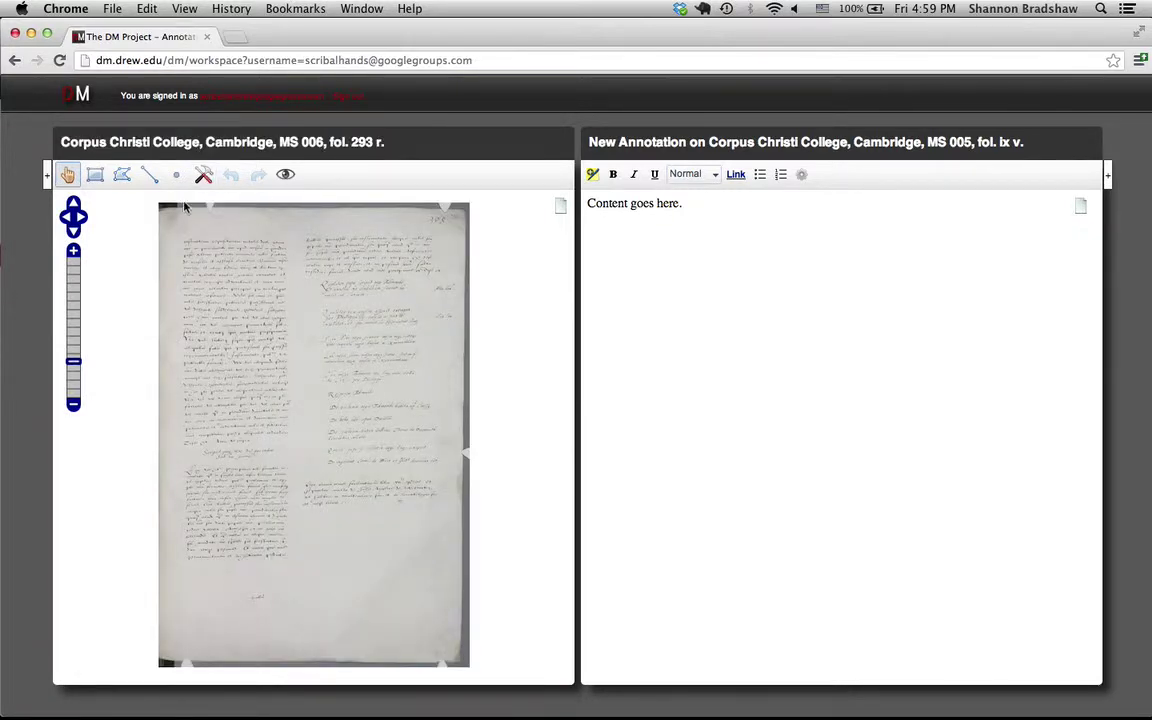
{"action": "left_click", "coordinate": [285, 176]}
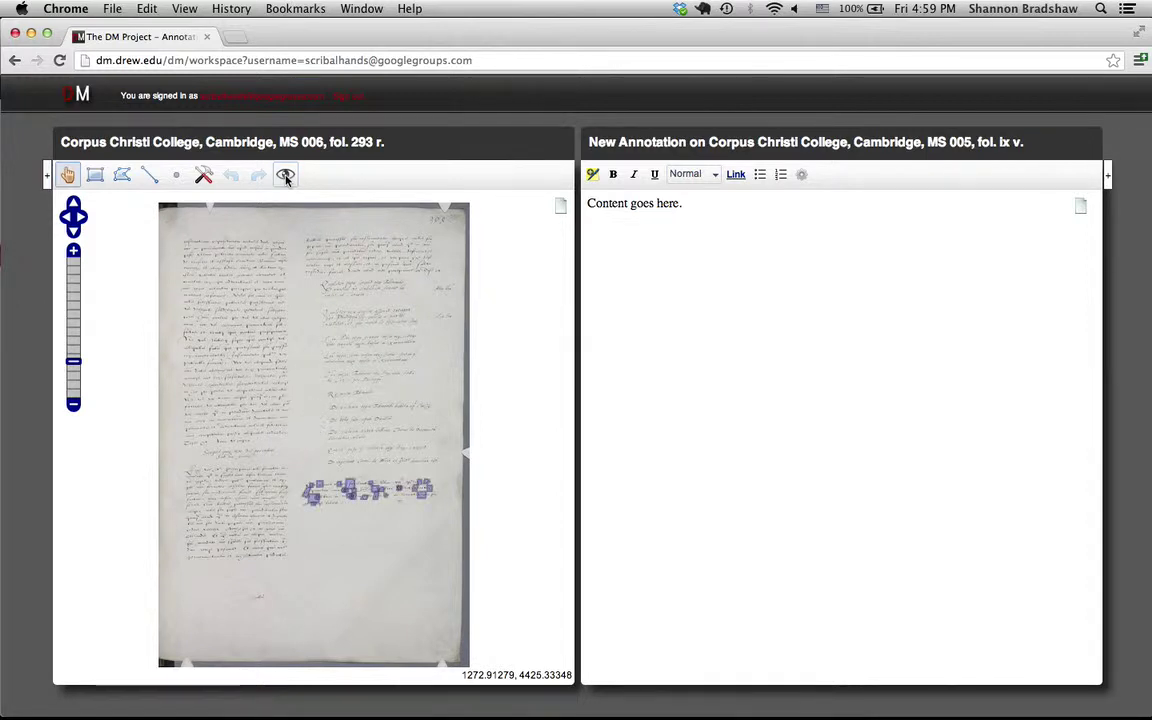
Draw a rectangular marker around the upper note in the page's right margin and create a new annotation on it.
{"action": "left_click", "coordinate": [95, 174]}
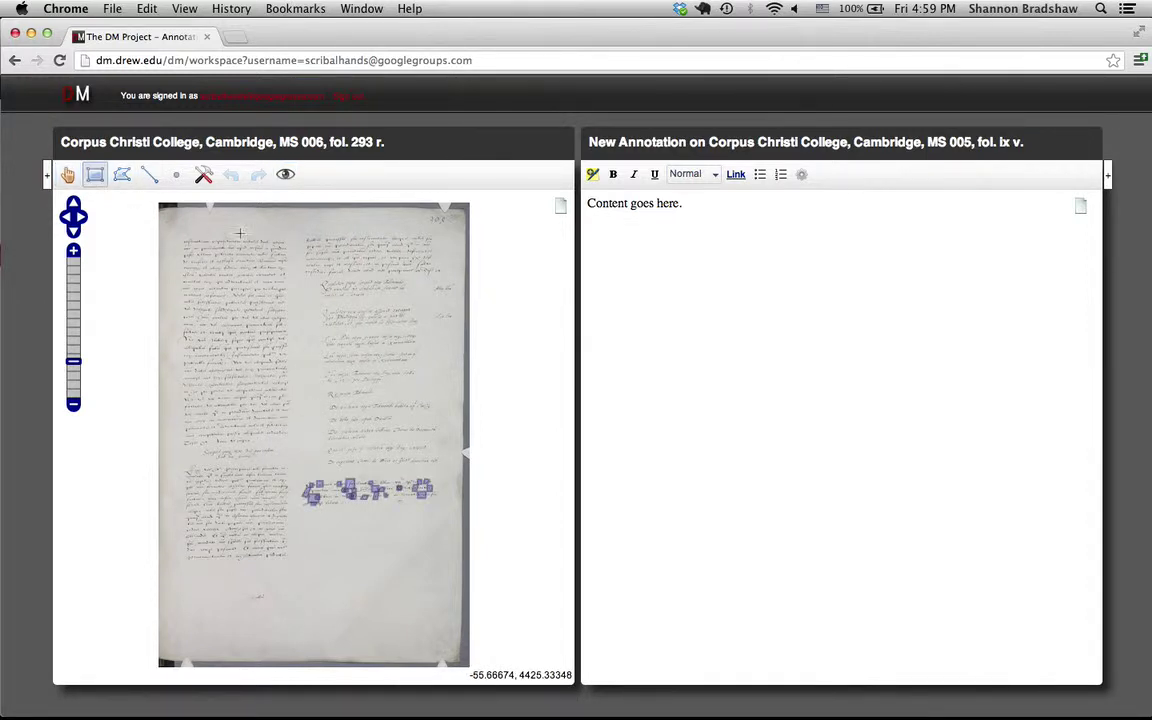
{"action": "left_click_drag", "start_coordinate": [430, 268], "coordinate": [460, 300]}
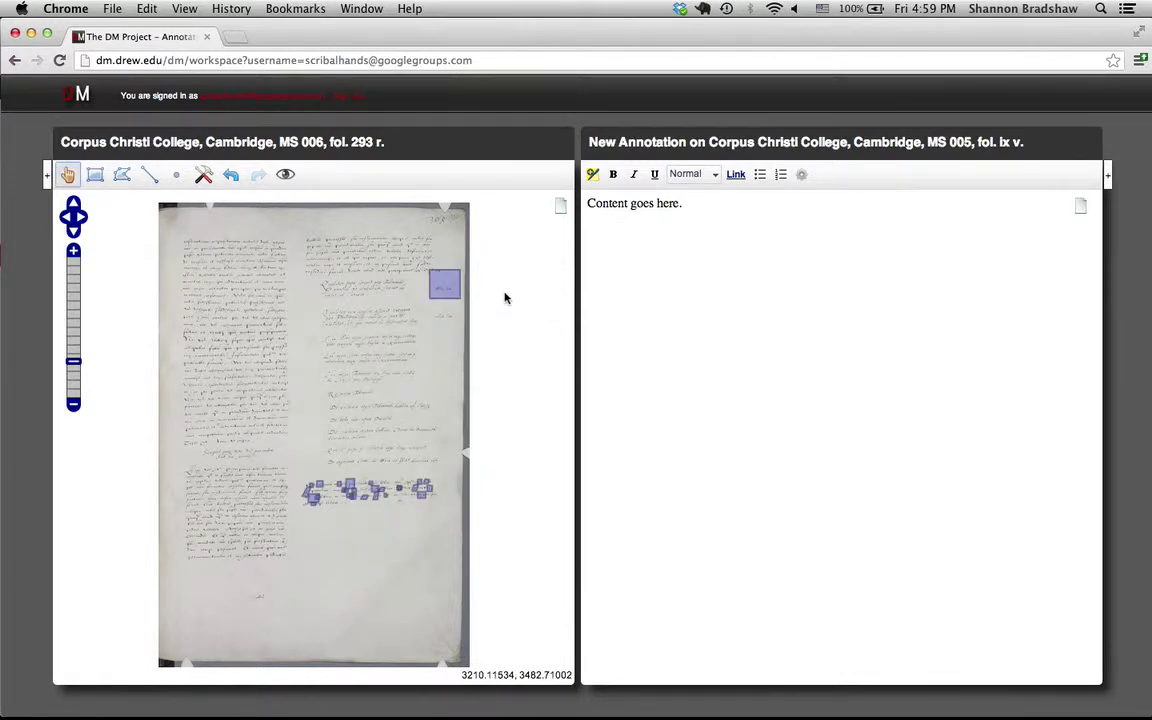
{"action": "mouse_move", "coordinate": [447, 283]}
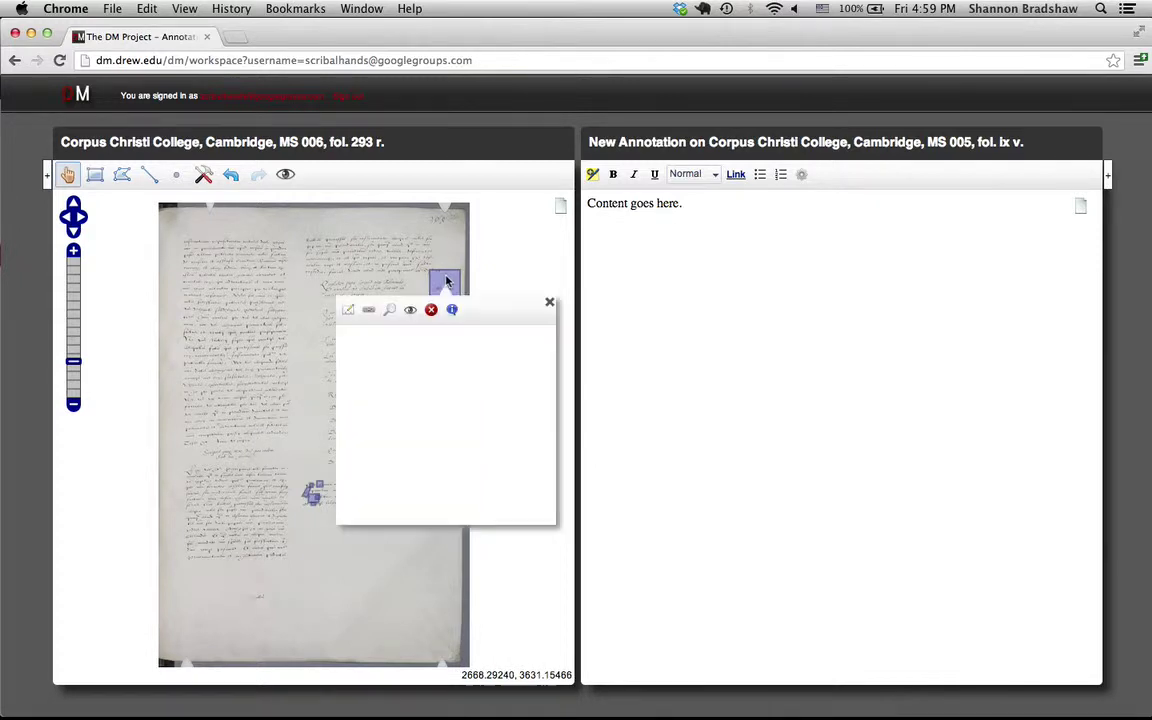
{"action": "left_click", "coordinate": [348, 311]}
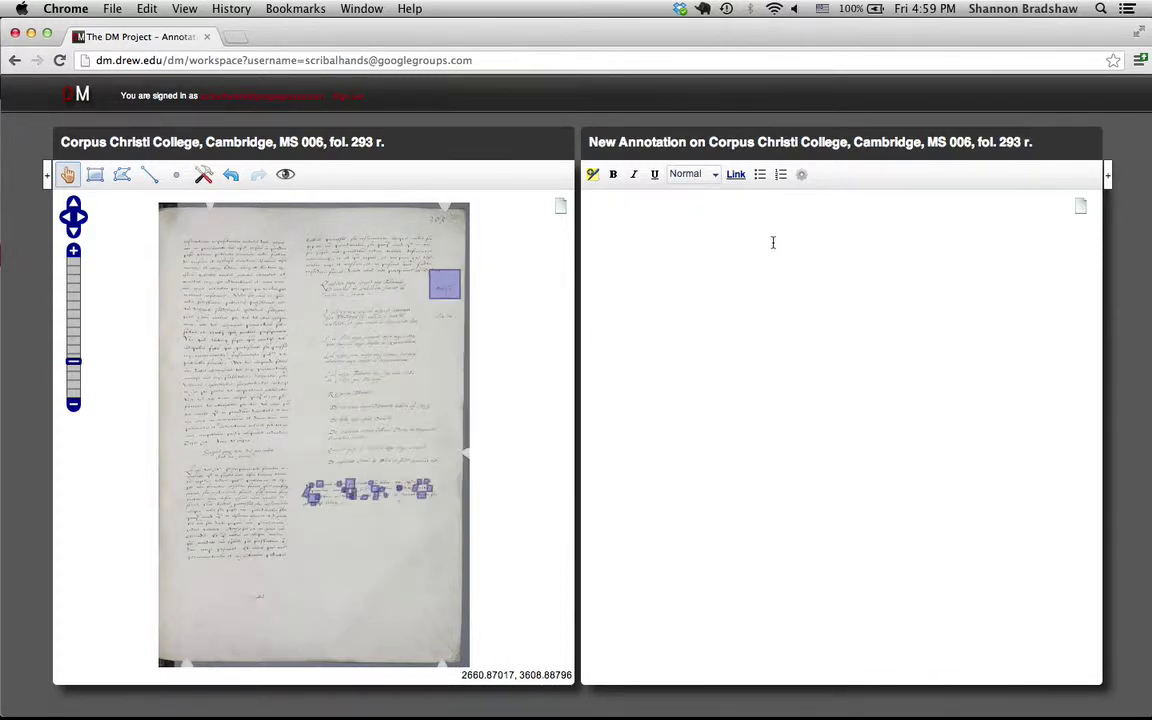
Title the marker's new annotation "Test Annotation", enter "Content." as its text, and check the marker's annotation list.
{"action": "left_click", "coordinate": [728, 143]}
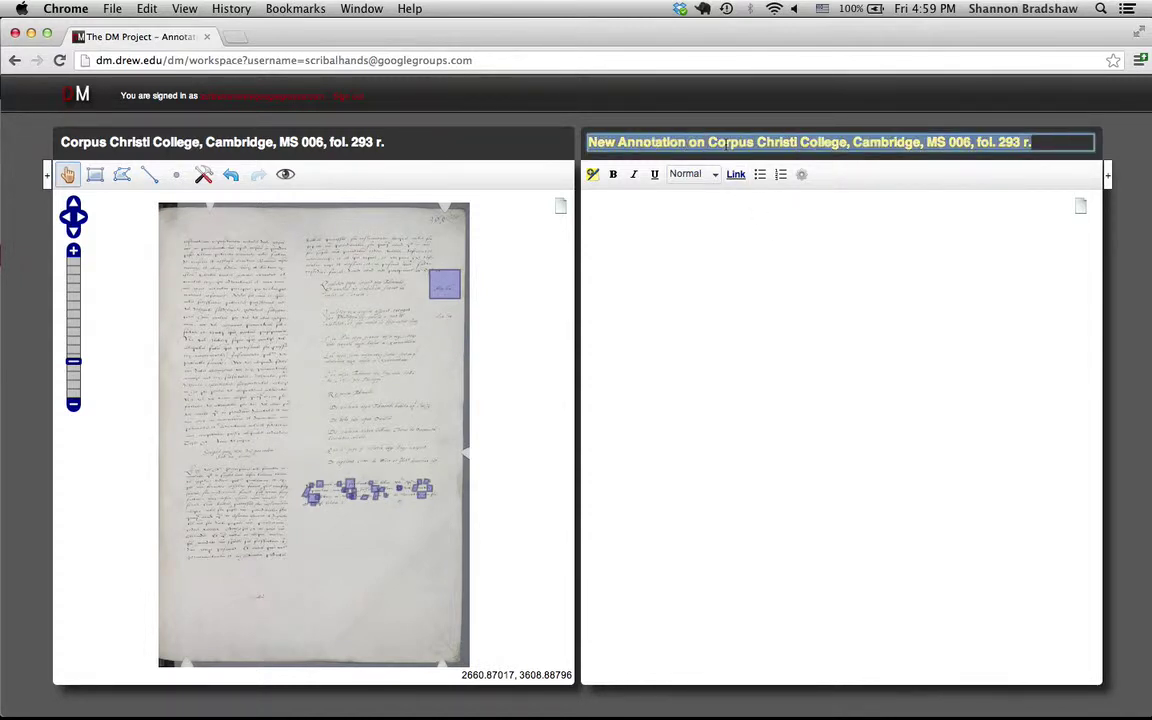
{"action": "type", "text": "Test Ann"}
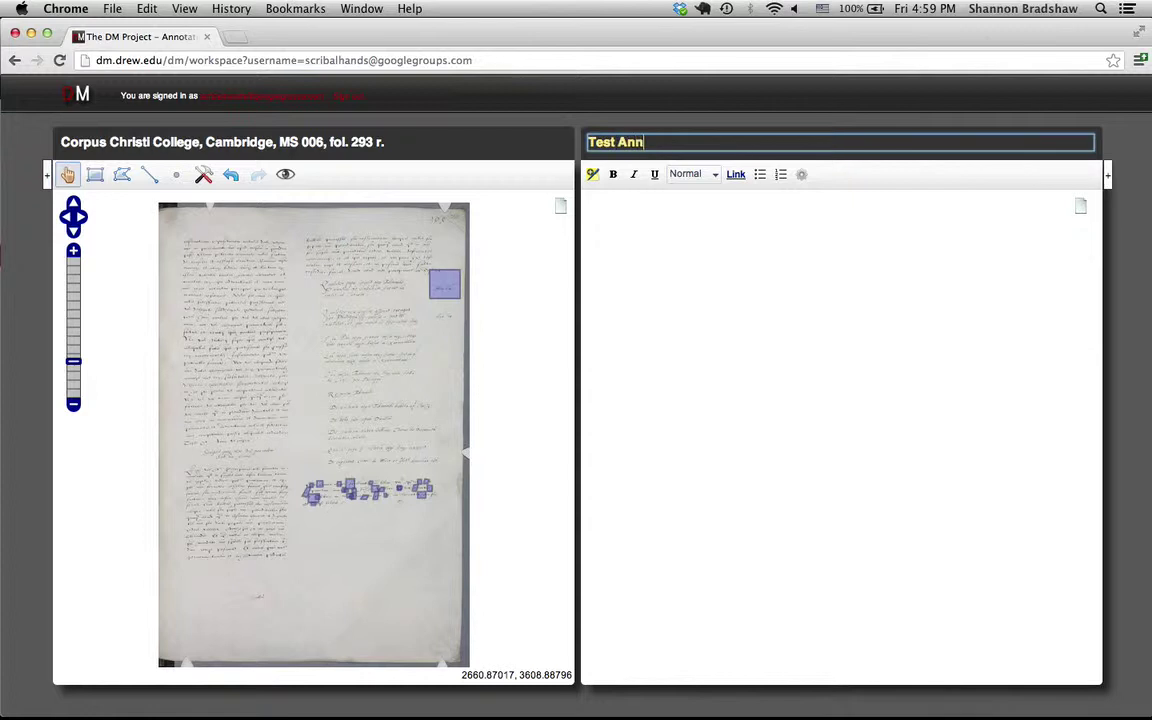
{"action": "type", "text": "otation"}
{"action": "left_click", "coordinate": [656, 226]}
{"action": "type", "text": "Conen"}
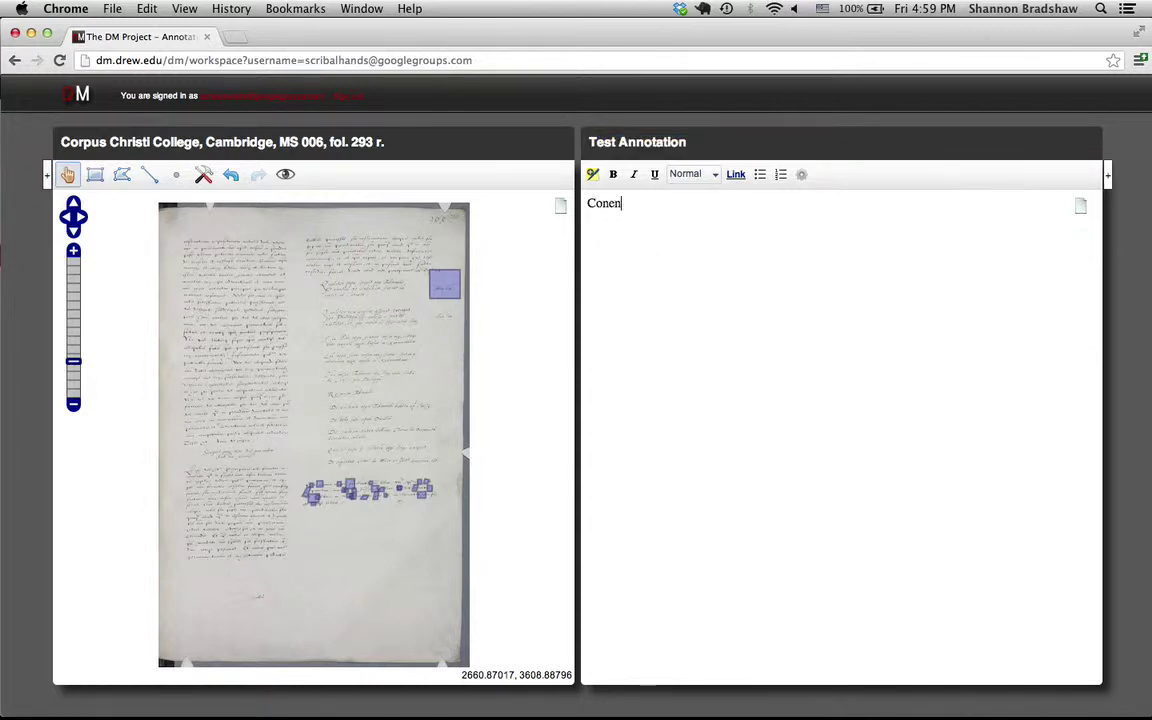
{"action": "key", "text": "BackSpace"}
{"action": "key", "text": "BackSpace"}
{"action": "type", "text": "tent."}
{"action": "left_click", "coordinate": [443, 288]}
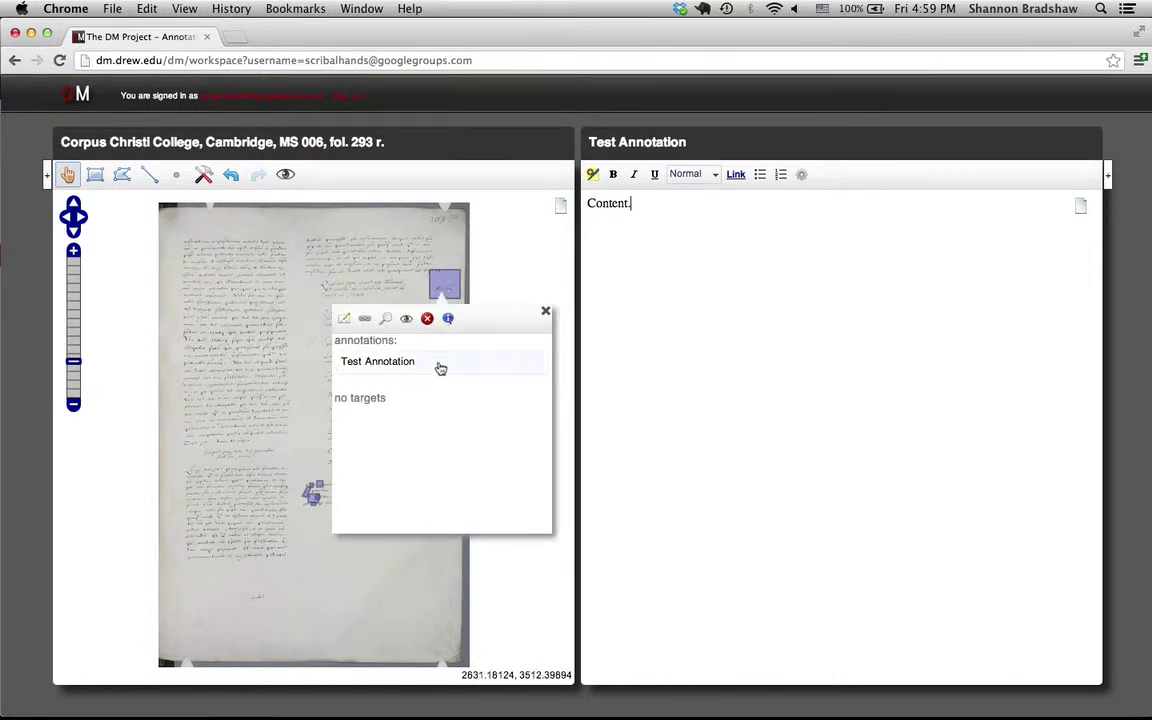
Create an annotation on the whole MS 006 page and title it "Annotation targeting whole of page 006".
{"action": "left_click", "coordinate": [561, 207]}
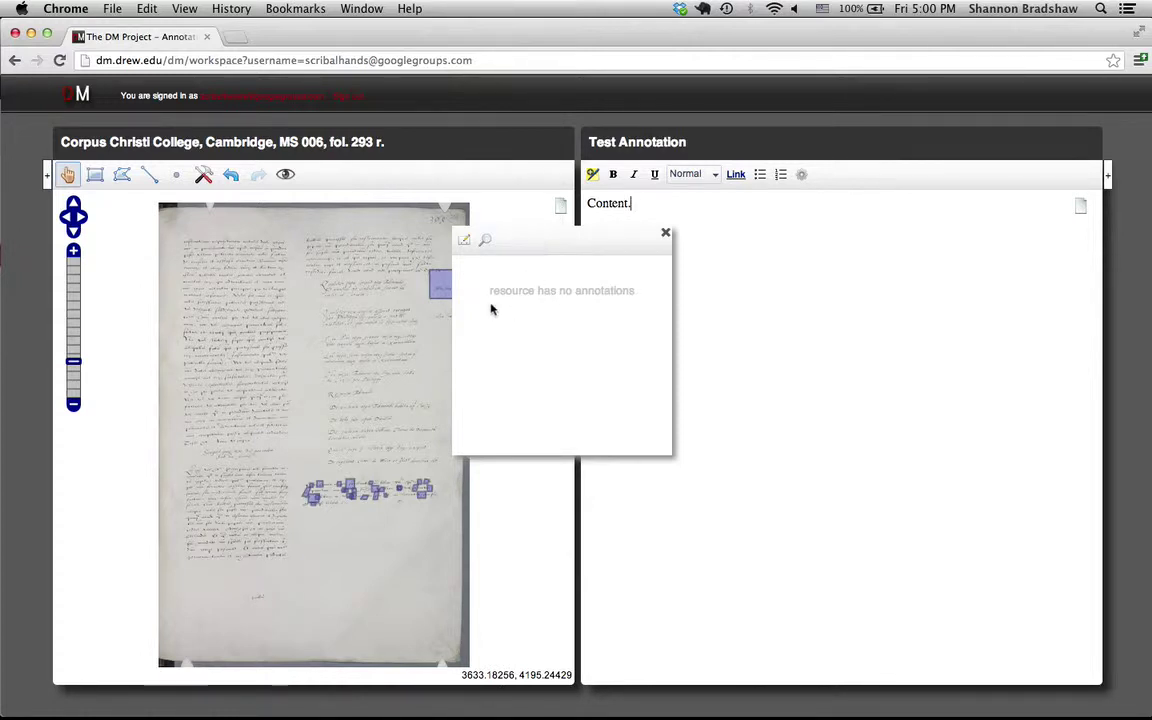
{"action": "left_click", "coordinate": [465, 244]}
{"action": "left_click", "coordinate": [685, 142]}
{"action": "type", "text": "Annotation targeting who le of page 006"}
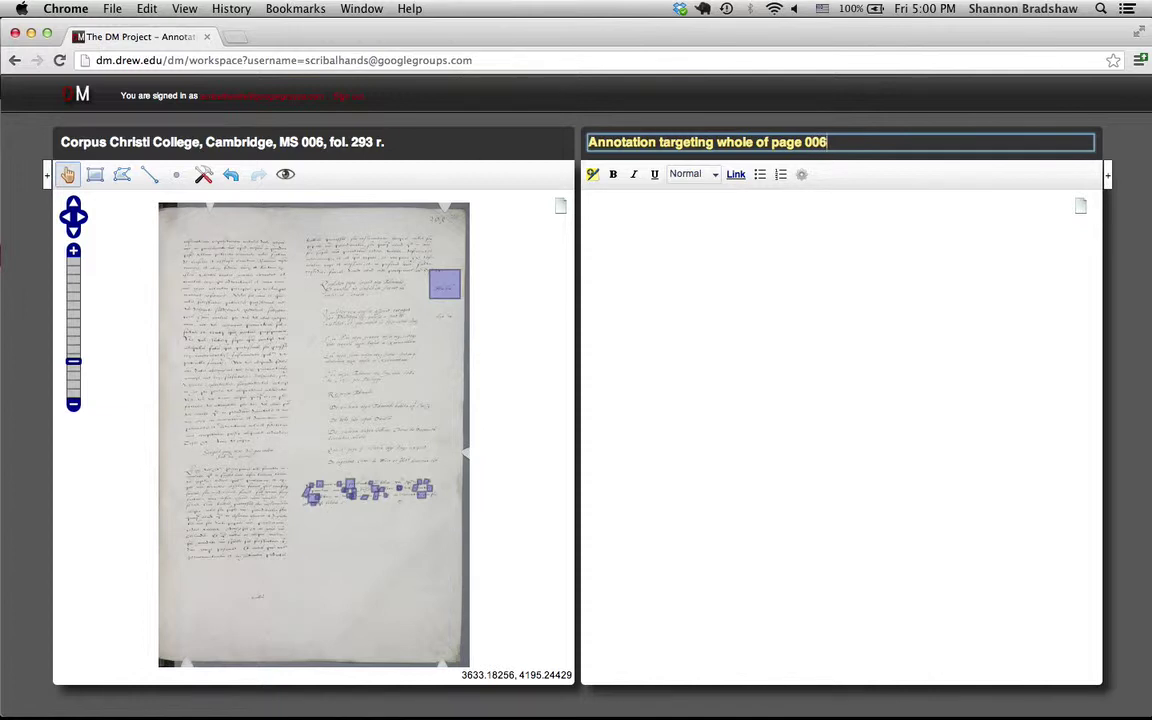
Complete the annotation's title with "fol 293 r.", enter "Content." as its text, and check the whole page's annotation list.
{"action": "type", "text": " fol 293 r."}
{"action": "left_click", "coordinate": [713, 286]}
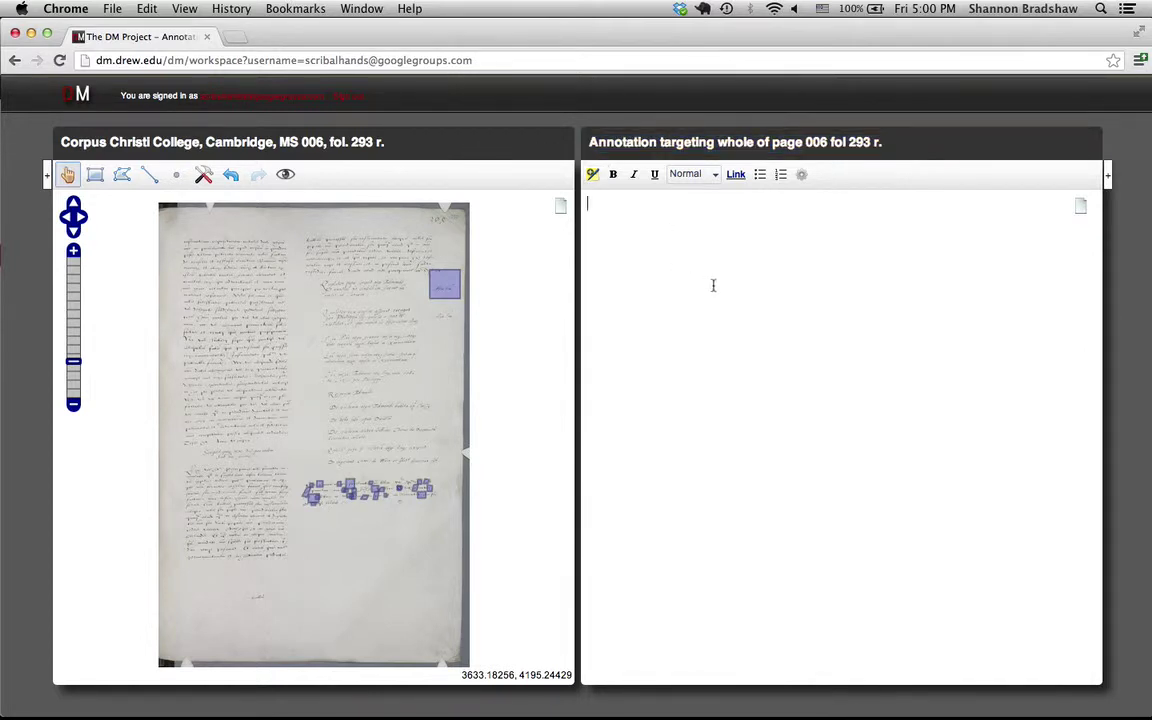
{"action": "type", "text": "Content."}
{"action": "left_click", "coordinate": [561, 205]}
{"action": "left_click", "coordinate": [561, 206]}
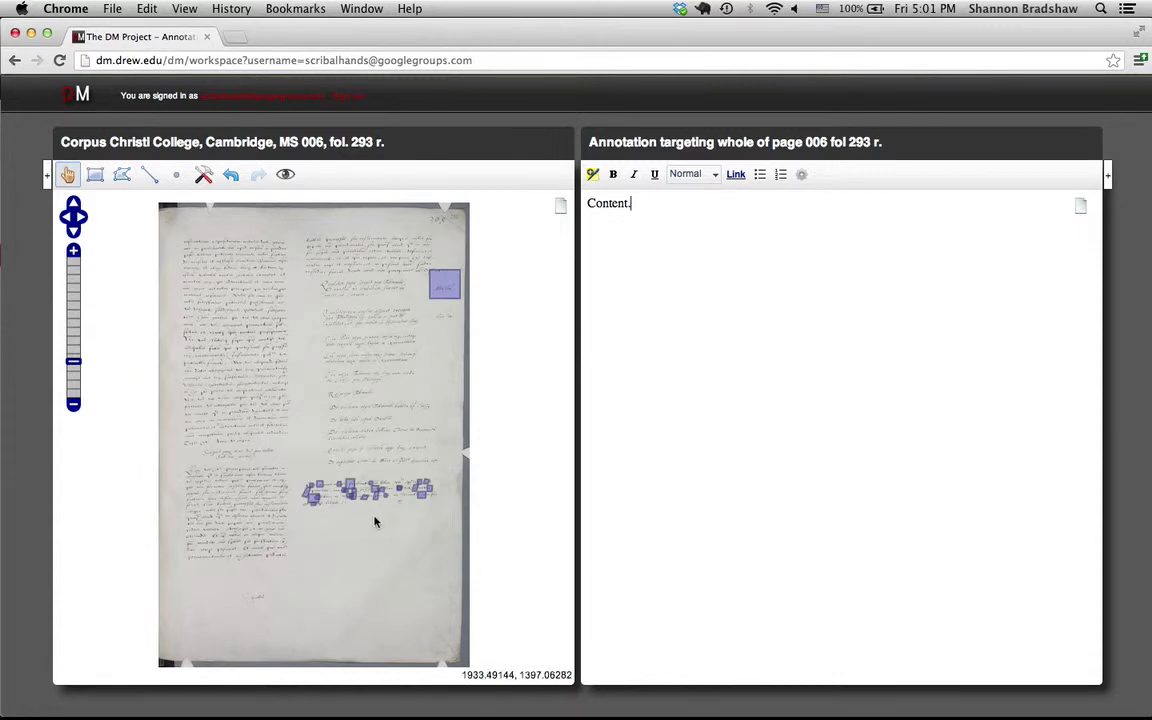
Inspect the annotations on several letter markers in the note at the foot of the page's second column.
{"action": "left_click_drag", "start_coordinate": [73, 360], "coordinate": [73, 317]}
{"action": "mouse_move", "coordinate": [373, 586]}
{"action": "left_mouse_down"}
{"action": "mouse_move", "coordinate": [221, 234]}
{"action": "mouse_move", "coordinate": [218, 281]}
{"action": "left_mouse_up"}
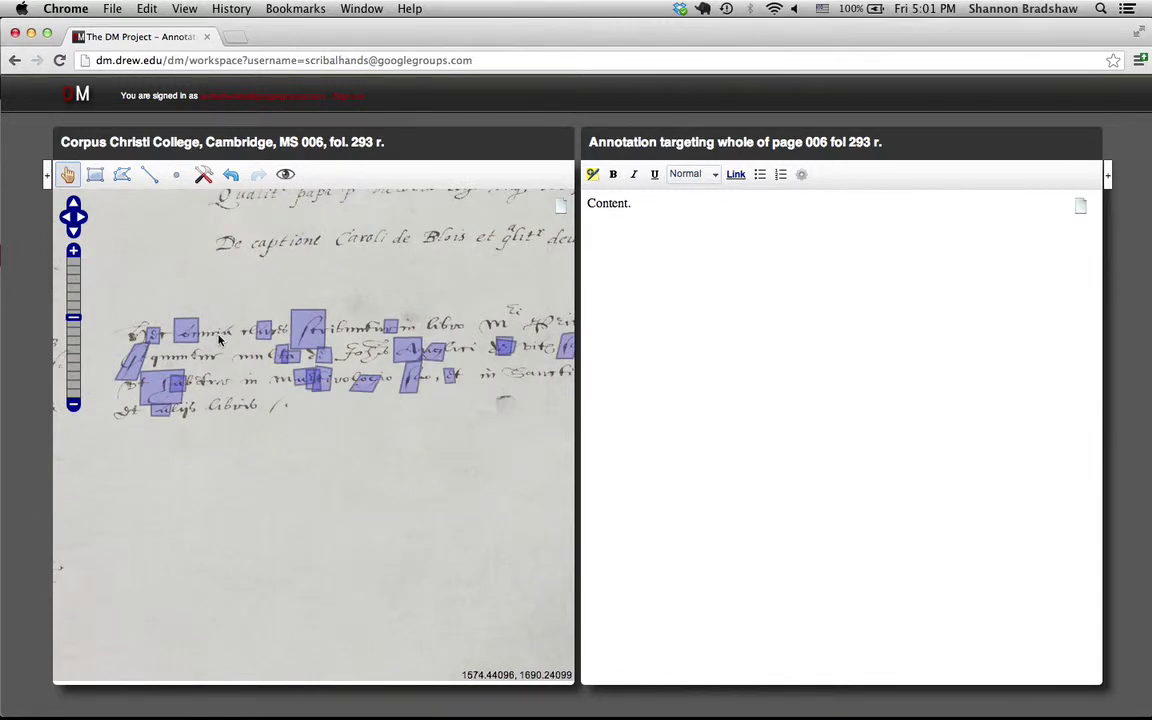
{"action": "left_click", "coordinate": [187, 338]}
{"action": "left_click", "coordinate": [265, 335]}
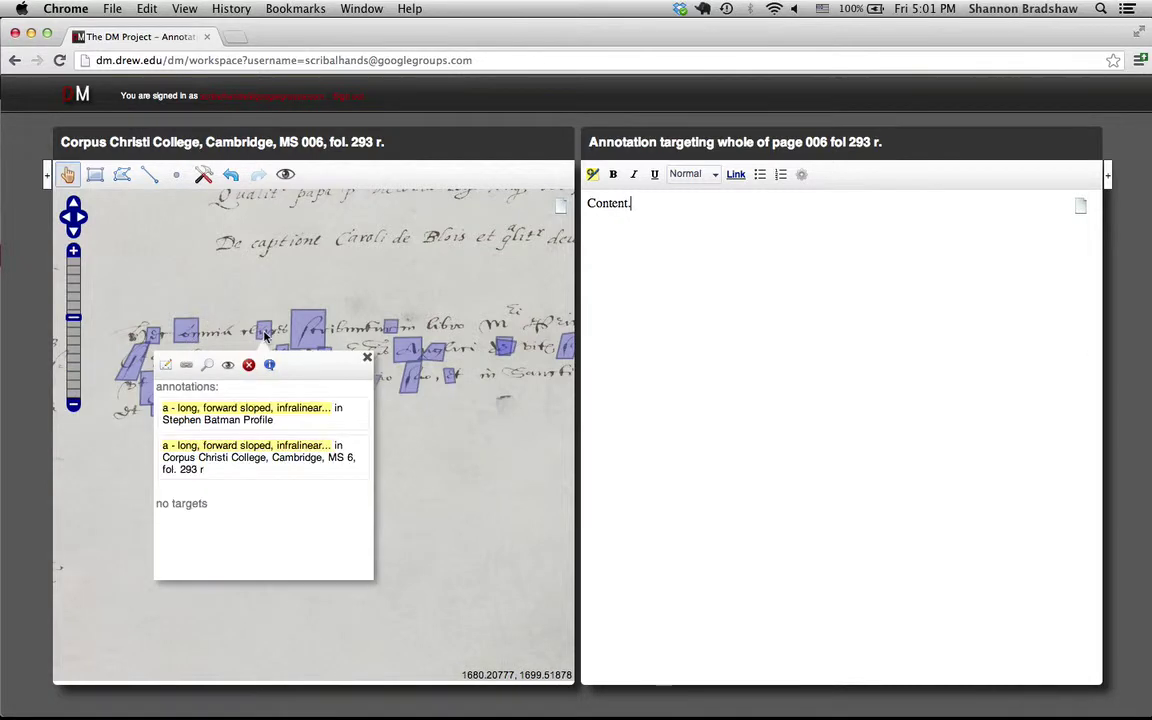
{"action": "left_click", "coordinate": [301, 327]}
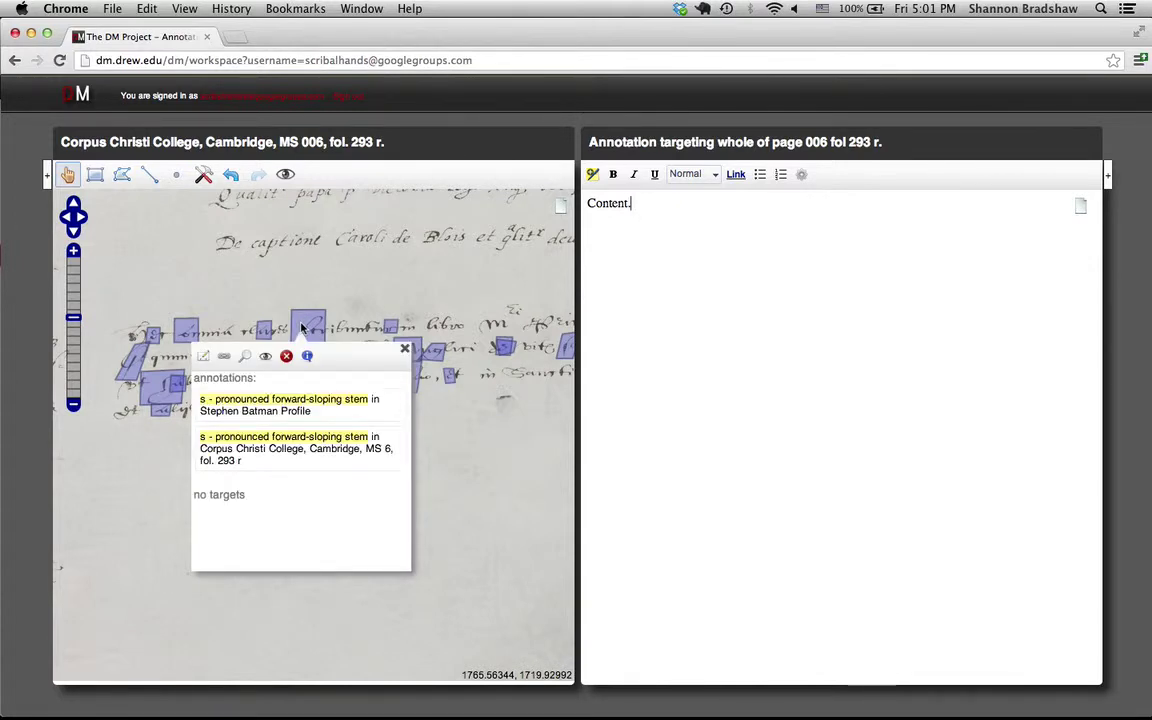
{"action": "left_click", "coordinate": [309, 344]}
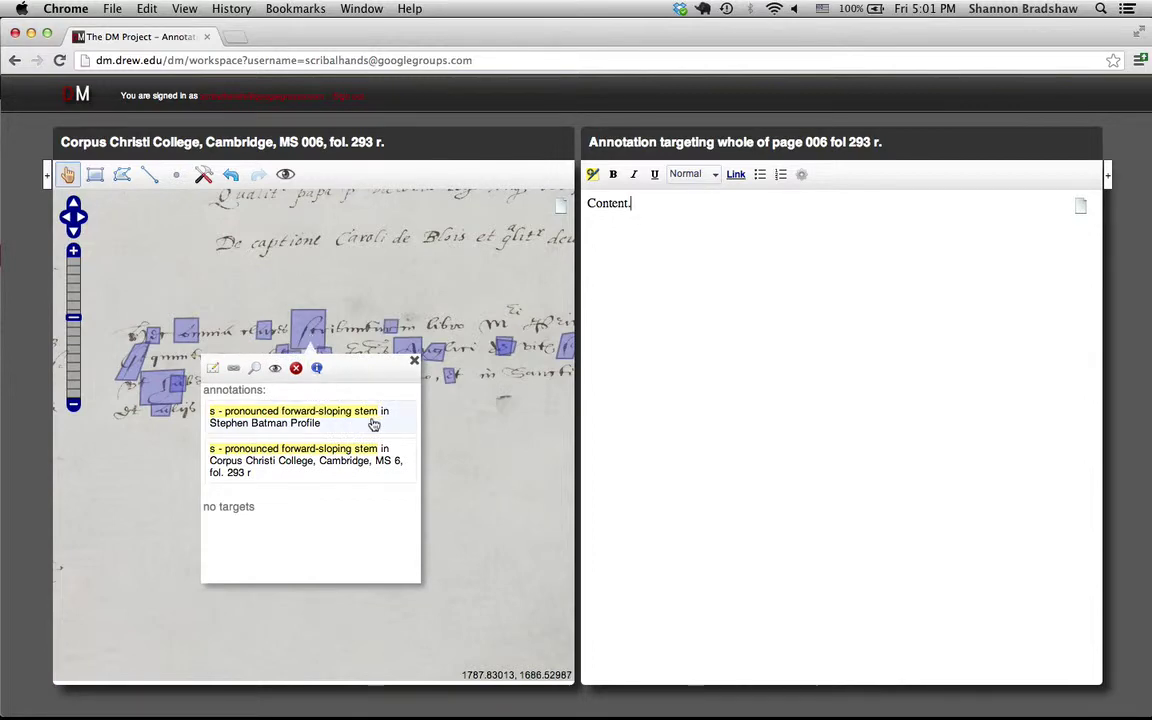
Open the Stephen Batman Profile from the large "s" marker and review the targets of "s - pronounced forward-sloping stem".
{"action": "left_click", "coordinate": [379, 425]}
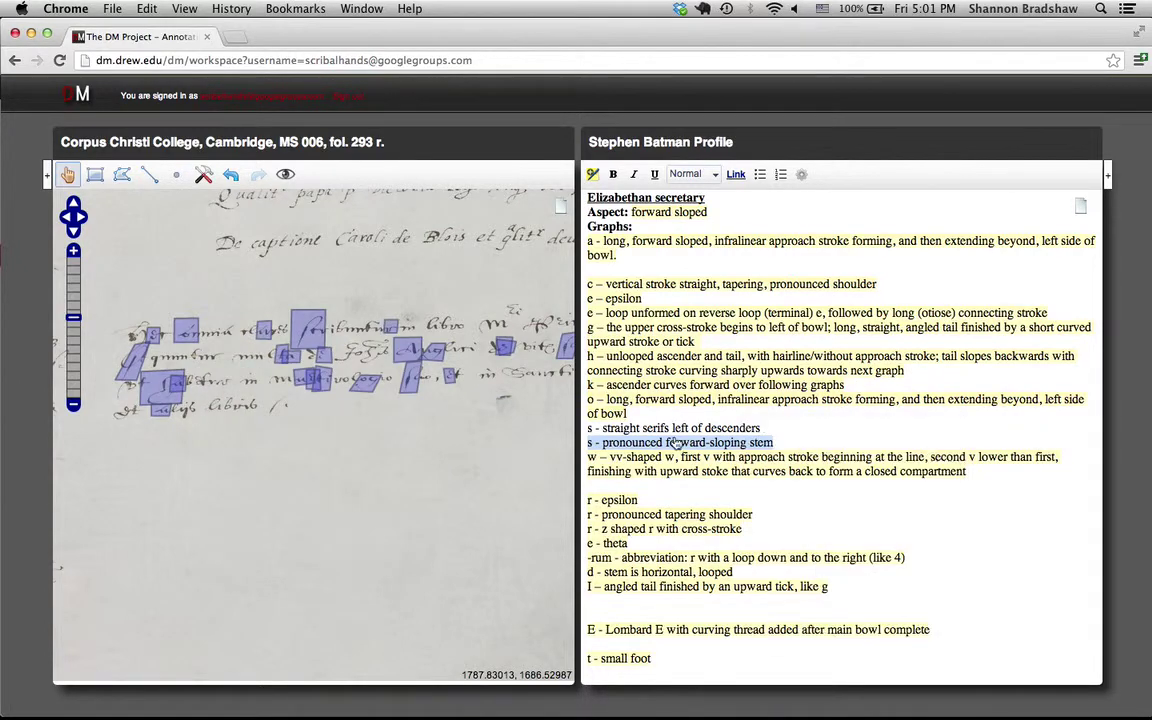
{"action": "mouse_move", "coordinate": [676, 449]}
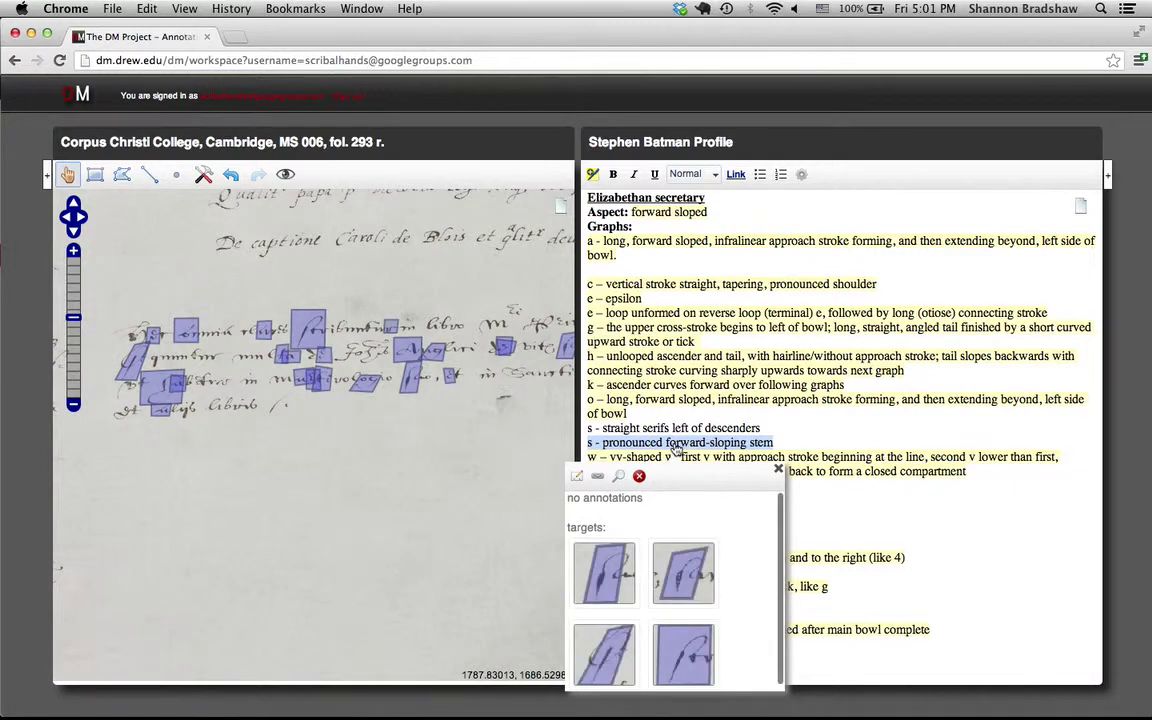
{"action": "mouse_move", "coordinate": [663, 617]}
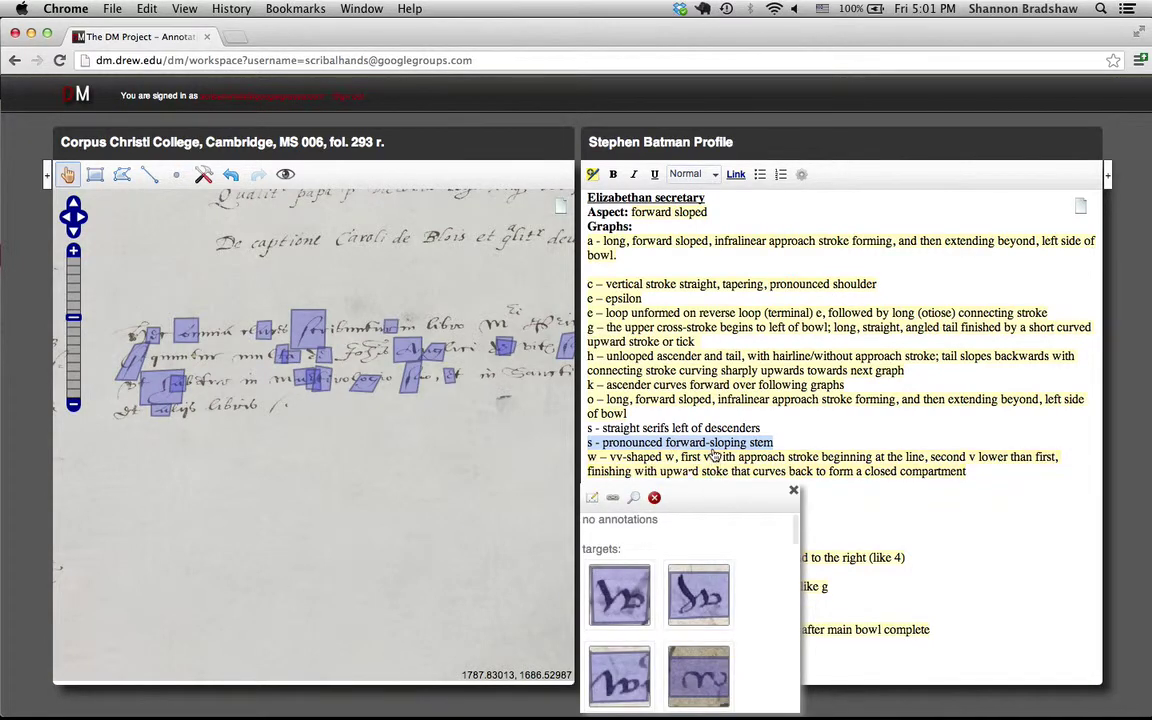
{"action": "mouse_move", "coordinate": [713, 451]}
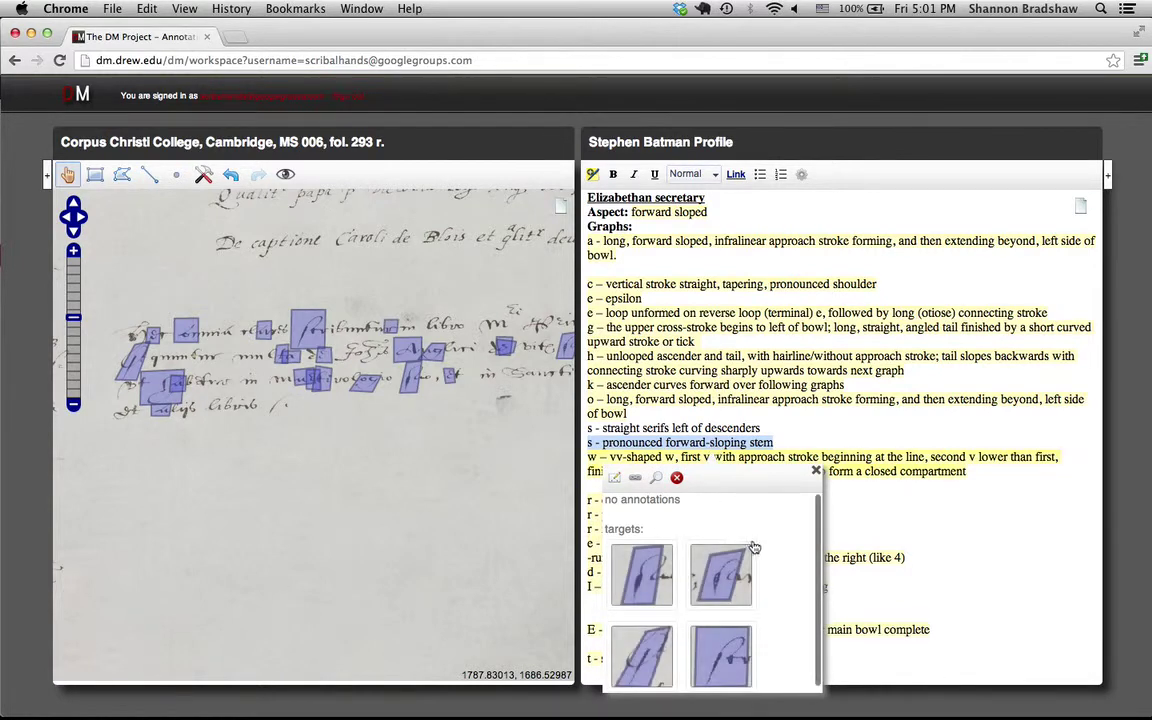
{"action": "scroll", "coordinate": [790, 610], "scroll_direction": "down", "scroll_amount": 5}
{"action": "scroll", "coordinate": [790, 610], "scroll_direction": "down", "scroll_amount": 5}
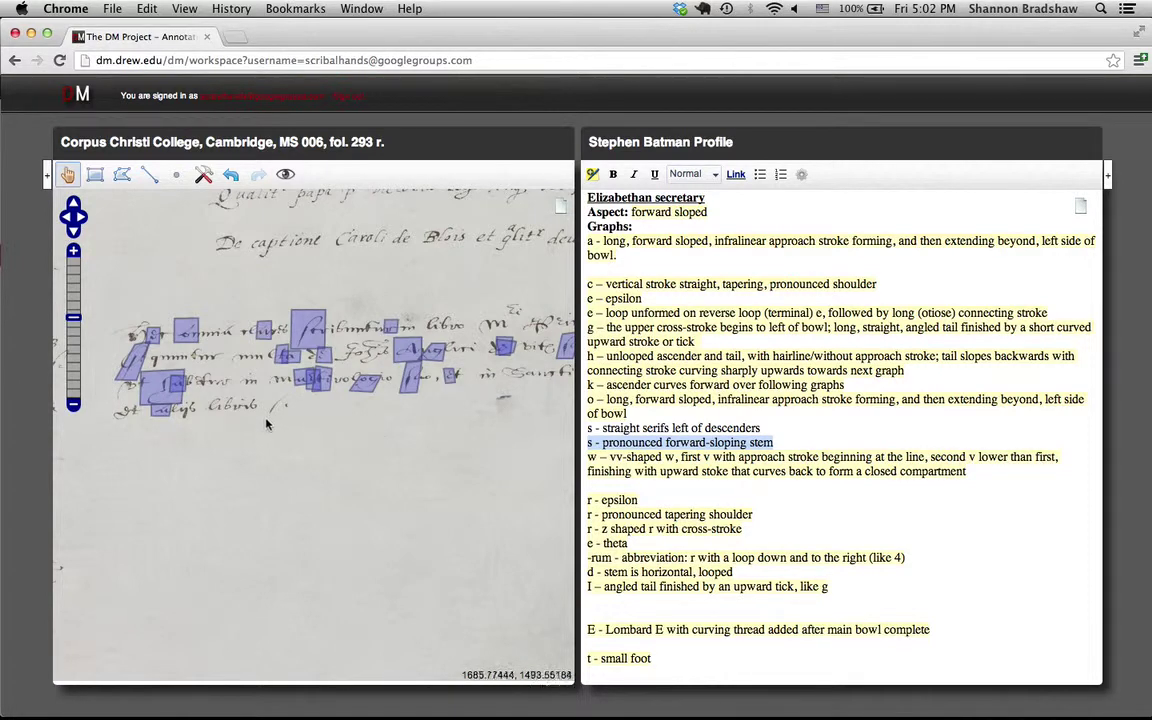
Replace the displayed manuscript page with Corpus Christi College, Cambridge, MS 042, fol. 077 r. from the resource list.
{"action": "left_click", "coordinate": [45, 175]}
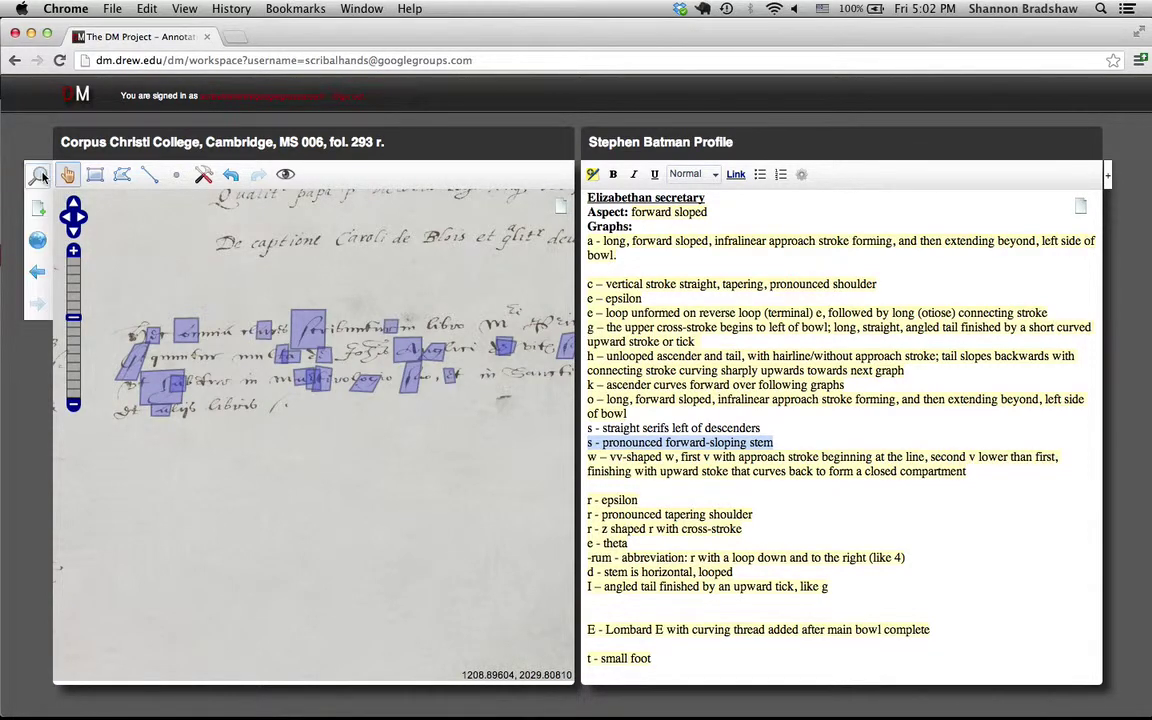
{"action": "left_click", "coordinate": [40, 175]}
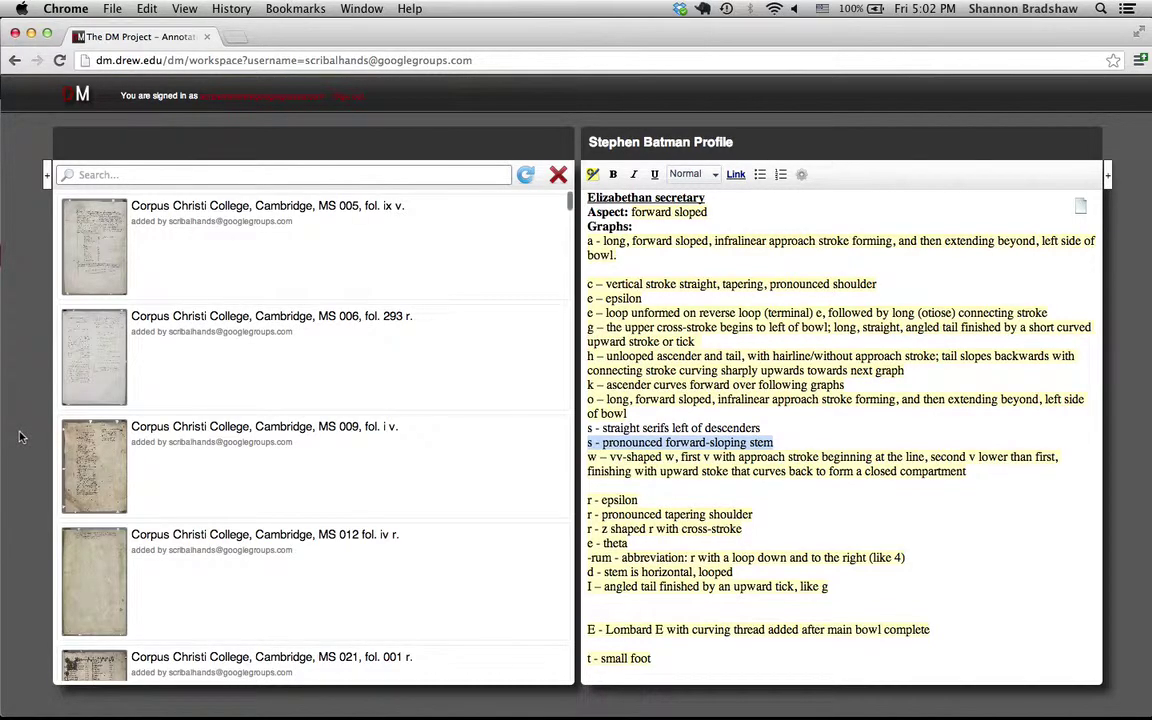
{"action": "scroll", "coordinate": [284, 513], "scroll_direction": "down", "scroll_amount": 1}
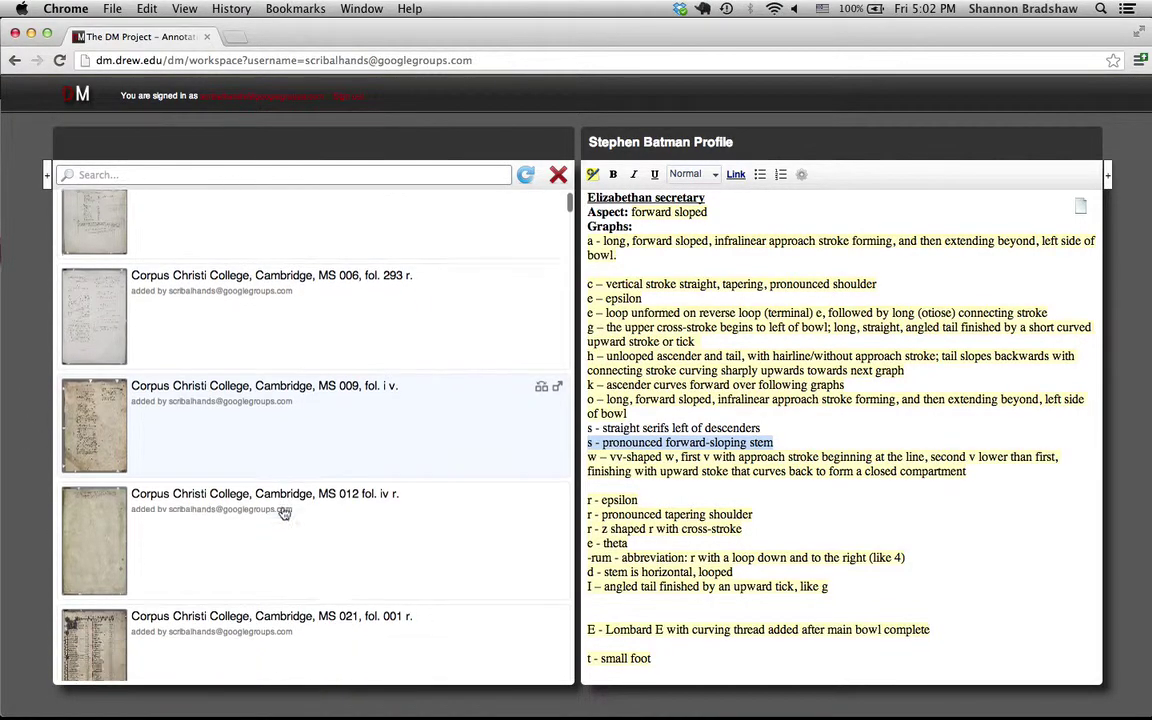
{"action": "scroll", "coordinate": [284, 513], "scroll_direction": "down", "scroll_amount": 10}
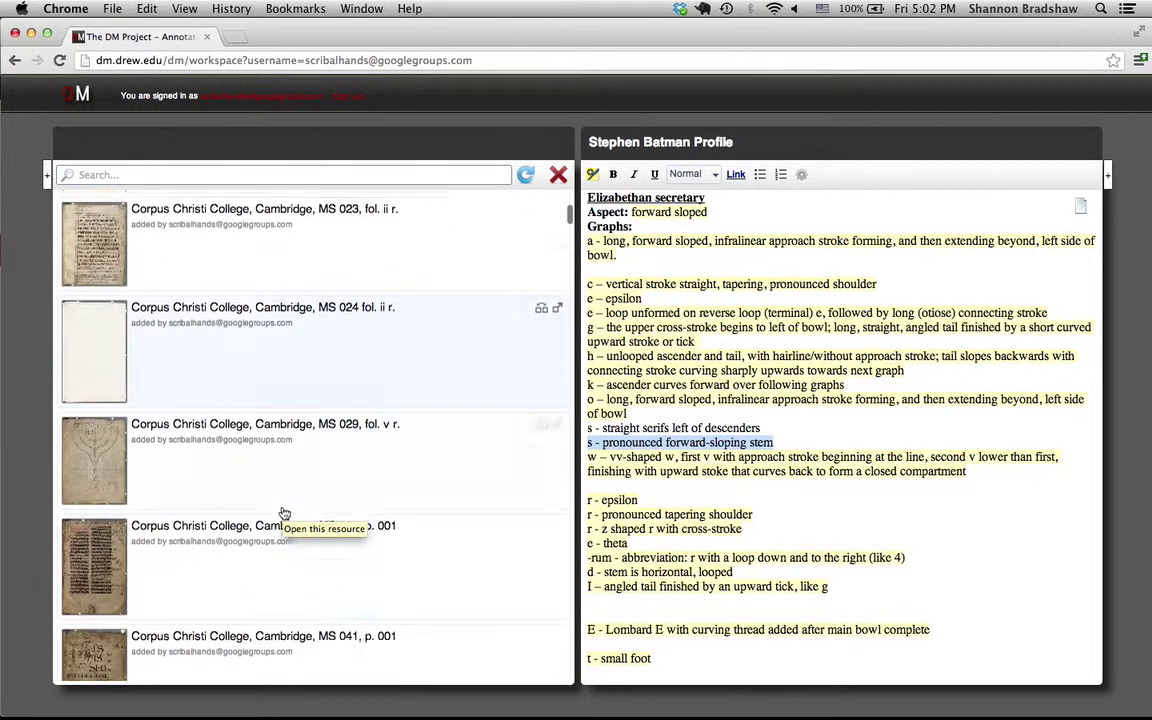
{"action": "scroll", "coordinate": [284, 513], "scroll_direction": "down", "scroll_amount": 15}
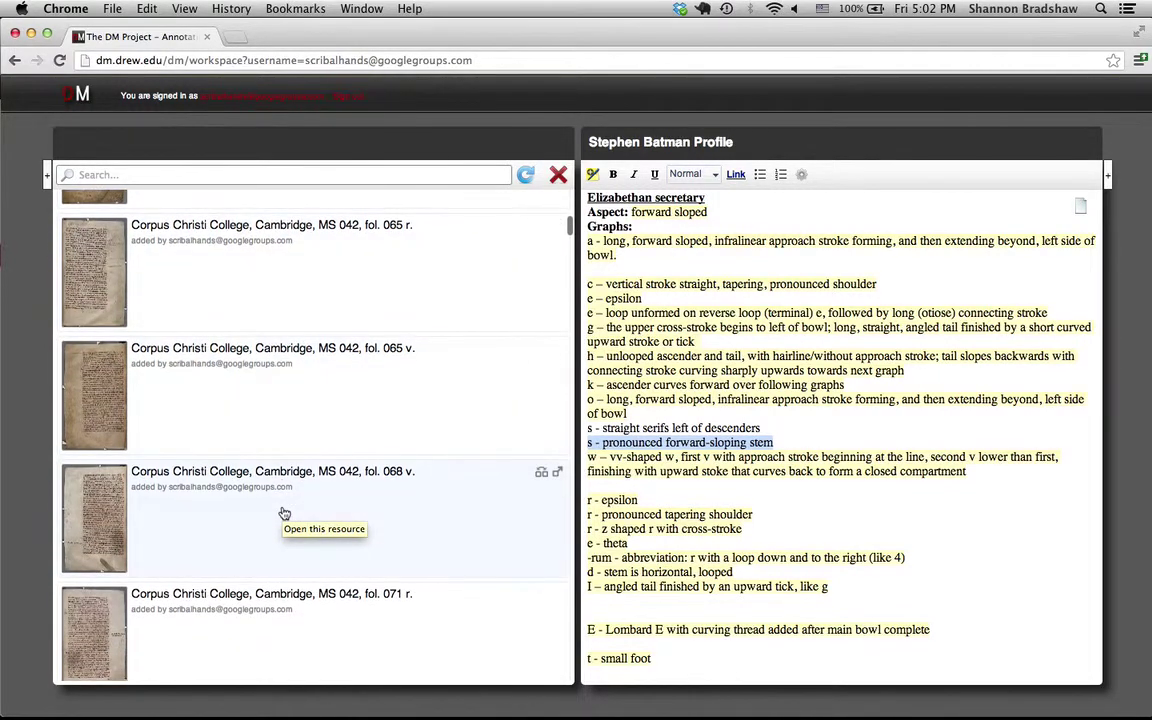
{"action": "scroll", "coordinate": [284, 513], "scroll_direction": "down", "scroll_amount": 5}
{"action": "left_click", "coordinate": [284, 513]}
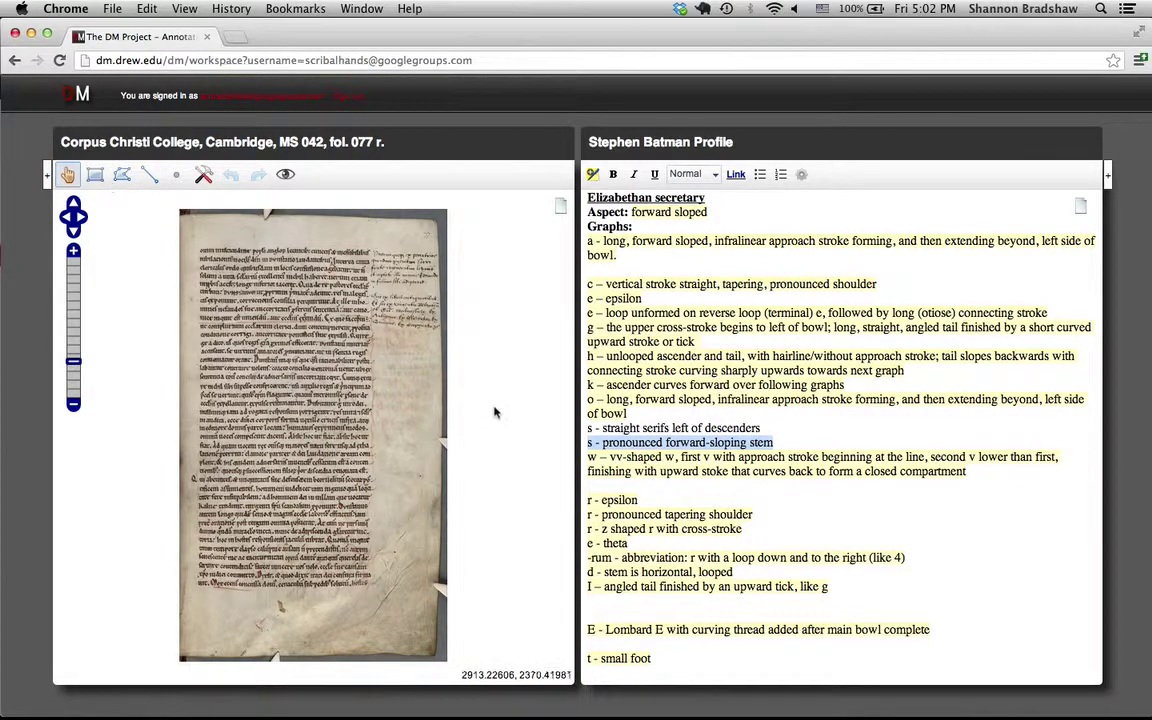
Draw a small rectangular marker in the page's right margin below the handwritten notes and create a new annotation on it.
{"action": "left_click", "coordinate": [95, 174]}
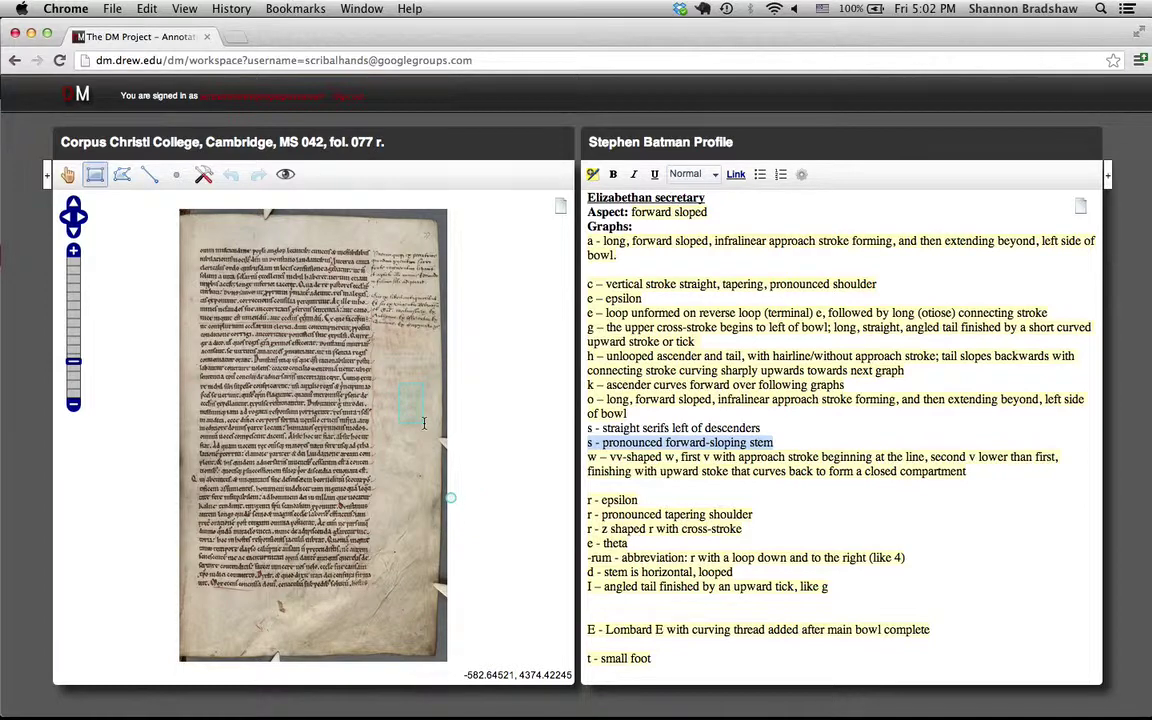
{"action": "left_click_drag", "start_coordinate": [399, 384], "coordinate": [424, 424]}
{"action": "left_click", "coordinate": [411, 405]}
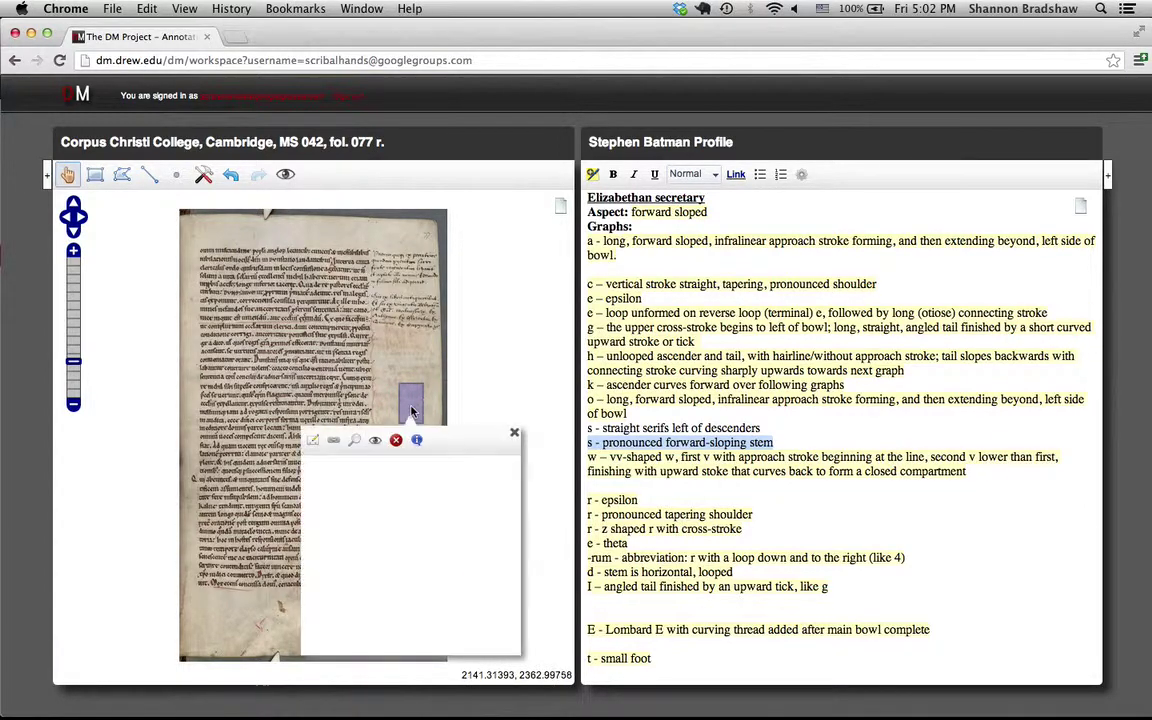
{"action": "left_click", "coordinate": [315, 441]}
{"action": "left_click", "coordinate": [478, 314]}
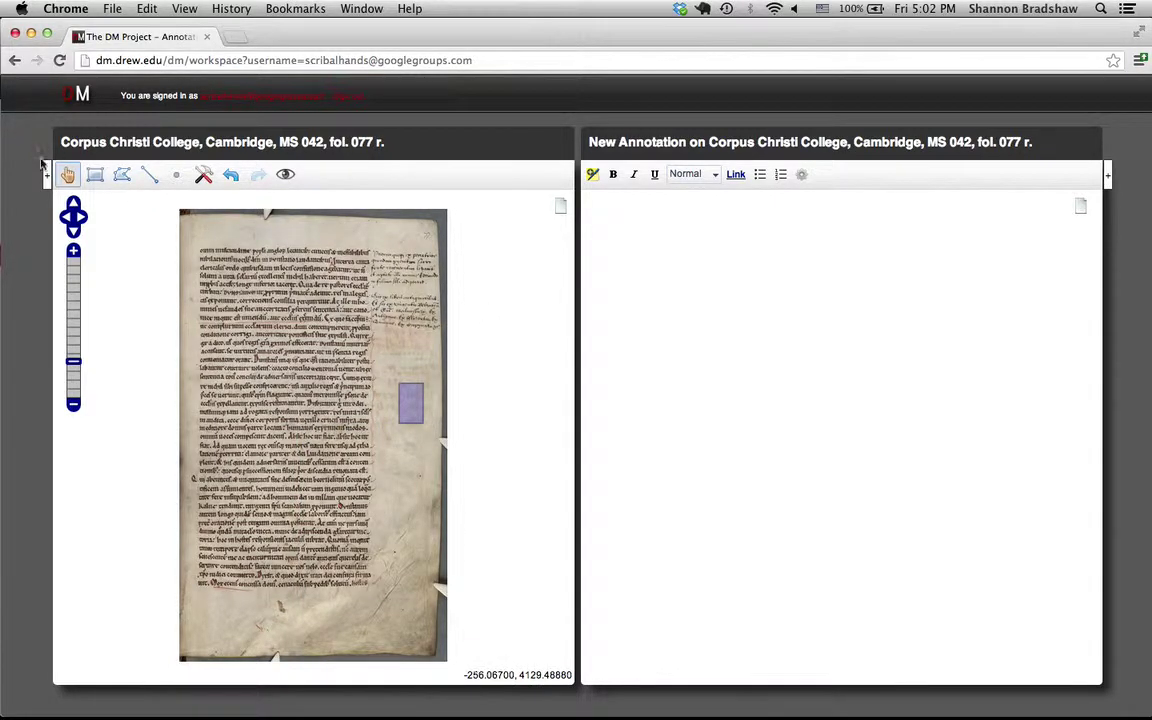
Go back from the MS 042 page to the resource list.
{"action": "left_click", "coordinate": [37, 274]}
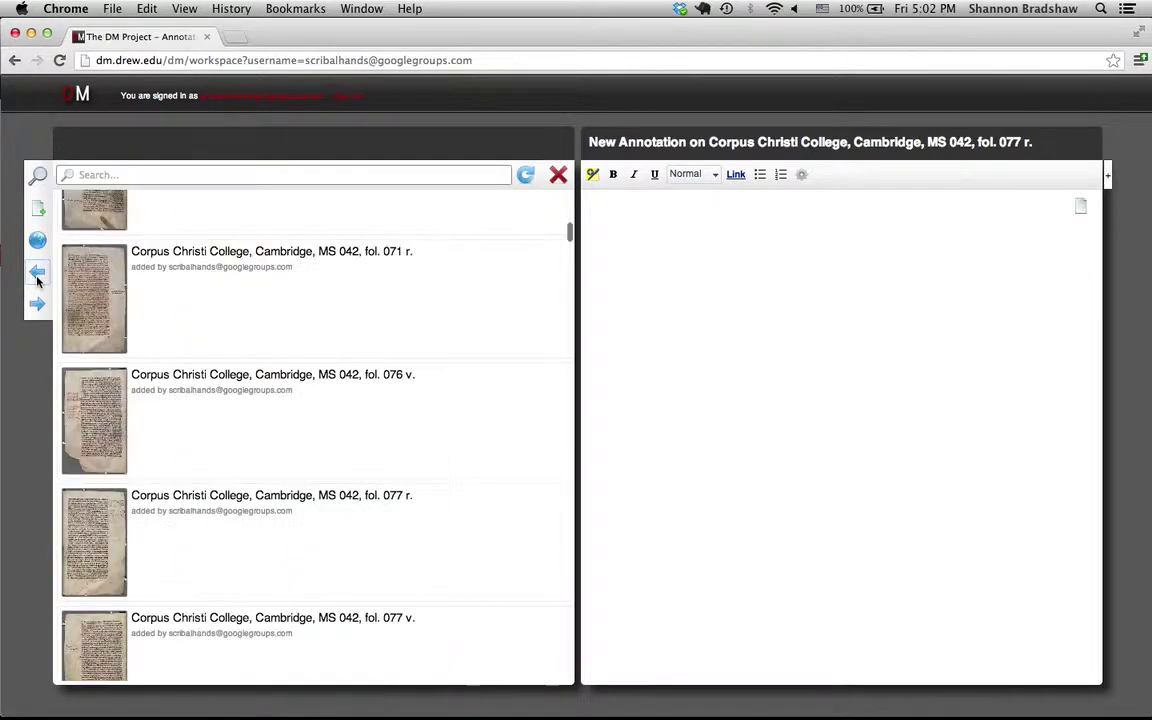